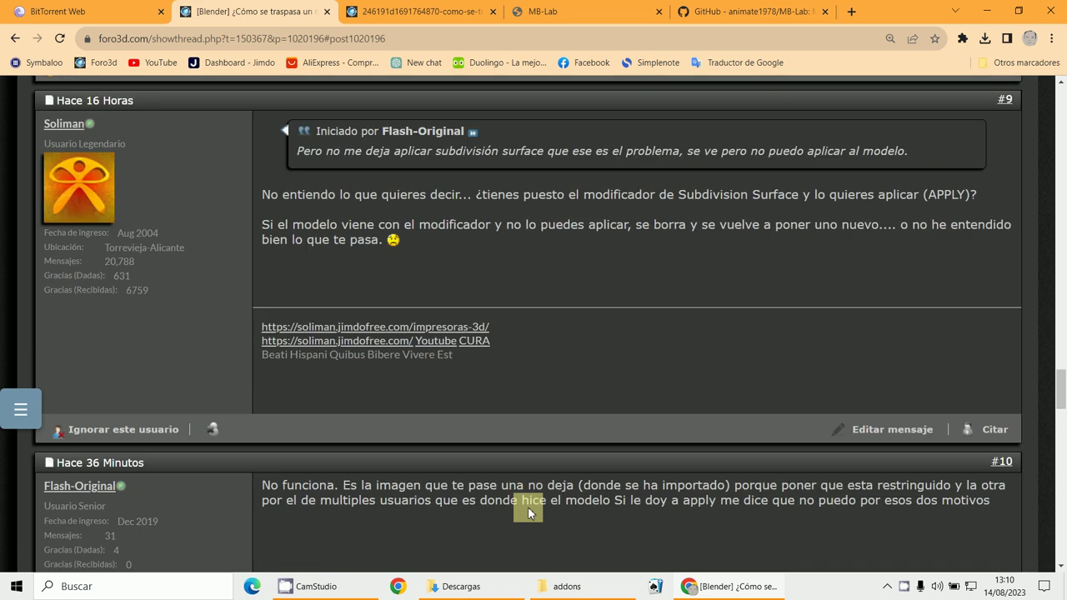
# Read the latest forum replies down to the MB-Lab recommendation and bring up the add-on's GitHub repository.
pyautogui.scroll(-10, 528, 513)
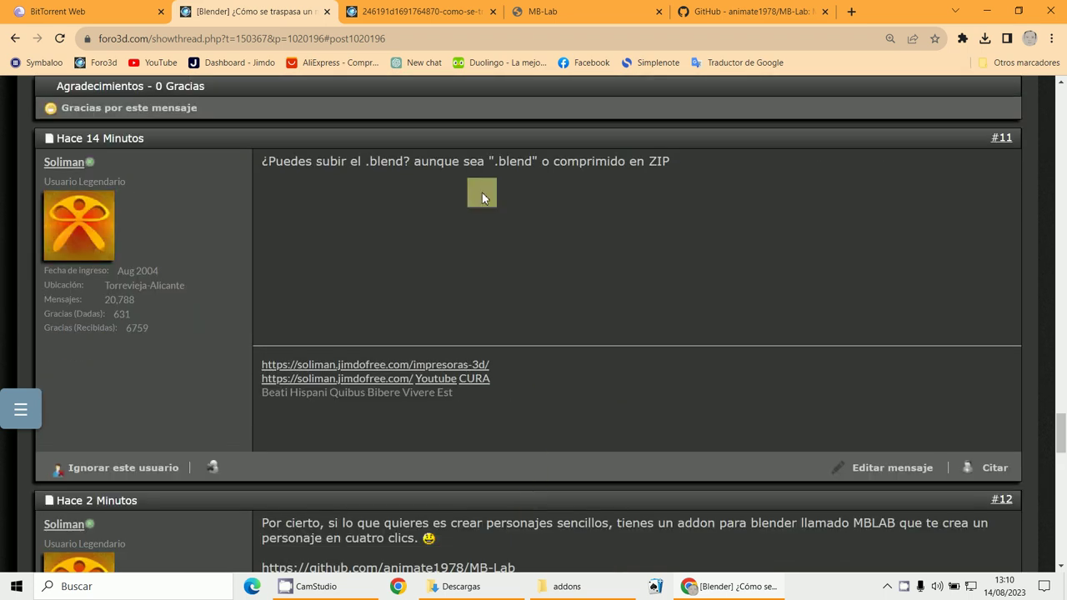
pyautogui.scroll(-3, 442, 275)
pyautogui.scroll(2, 392, 205)
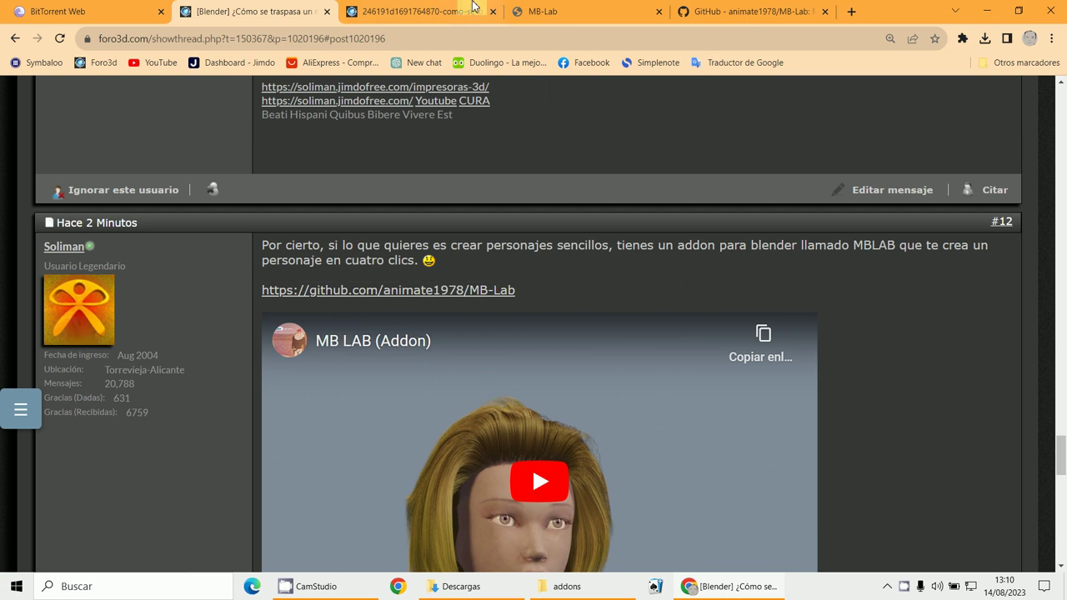
pyautogui.click(750, 12)
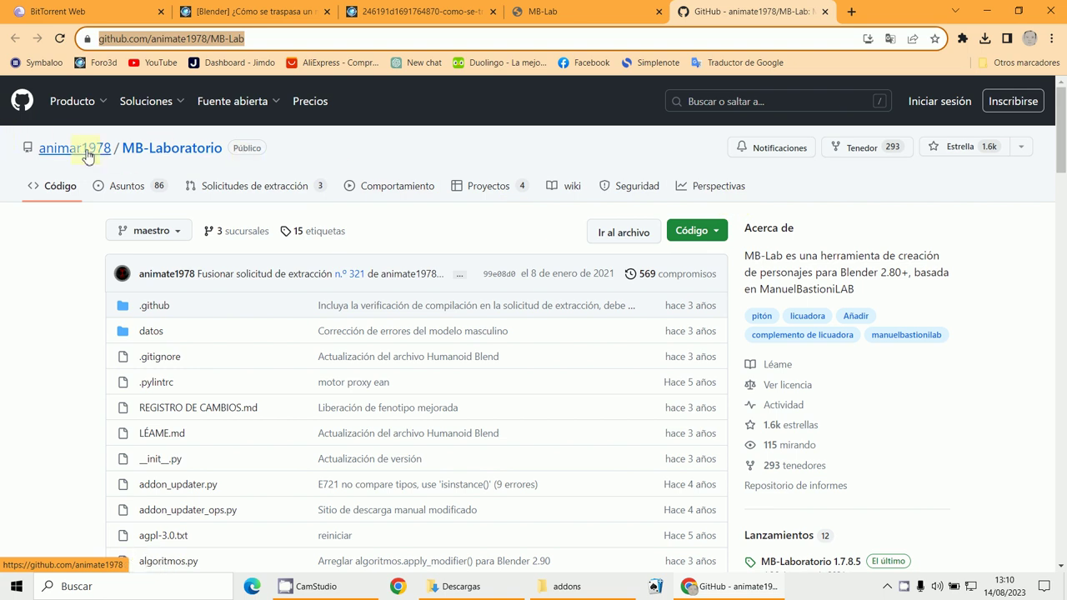
pyautogui.click(693, 234)
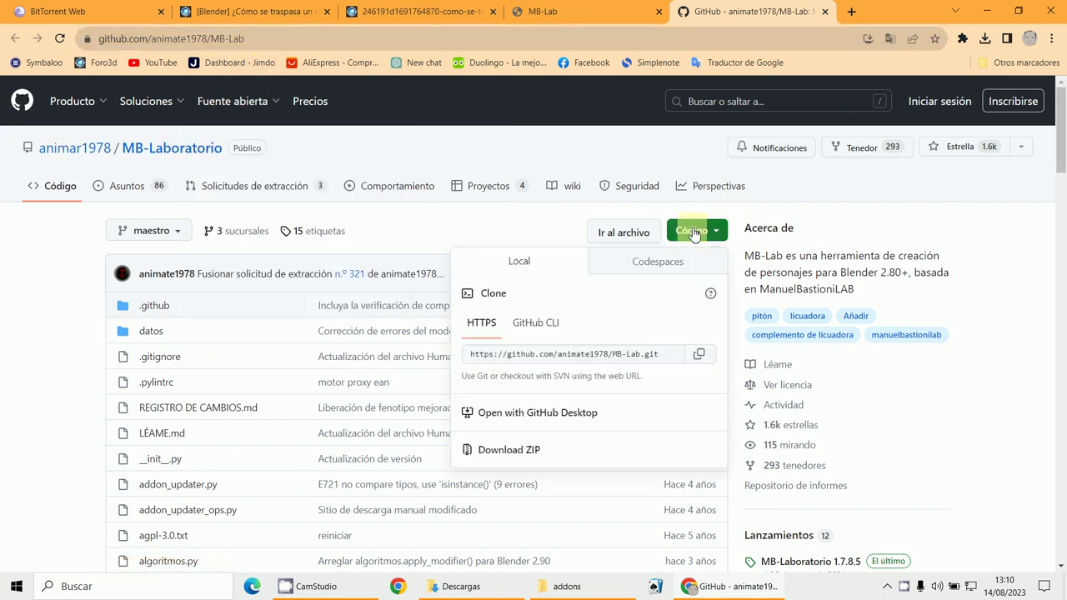
pyautogui.click(517, 458)
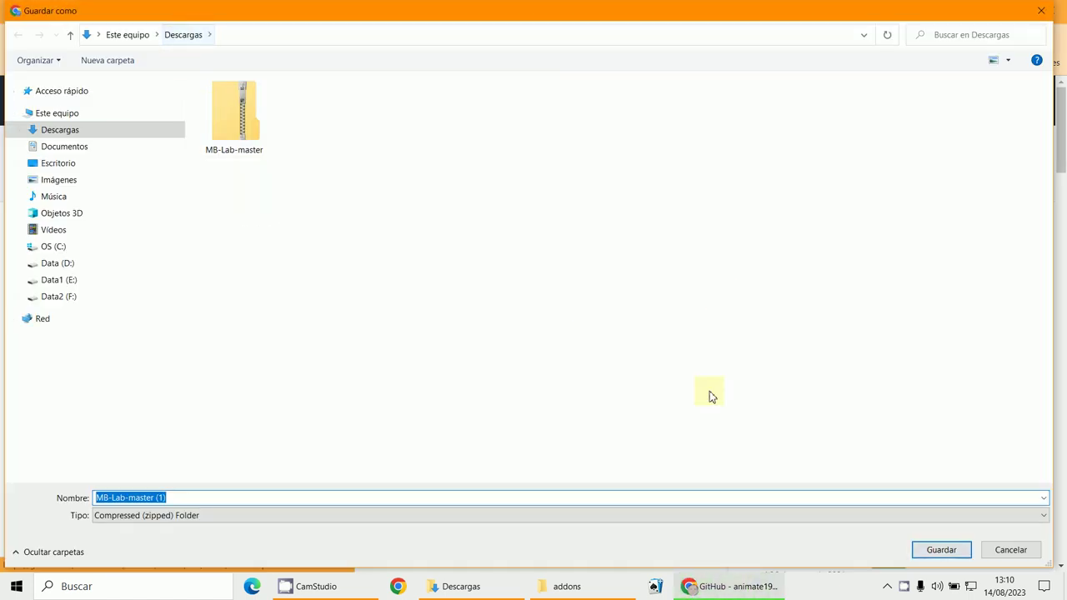
pyautogui.click(1032, 547)
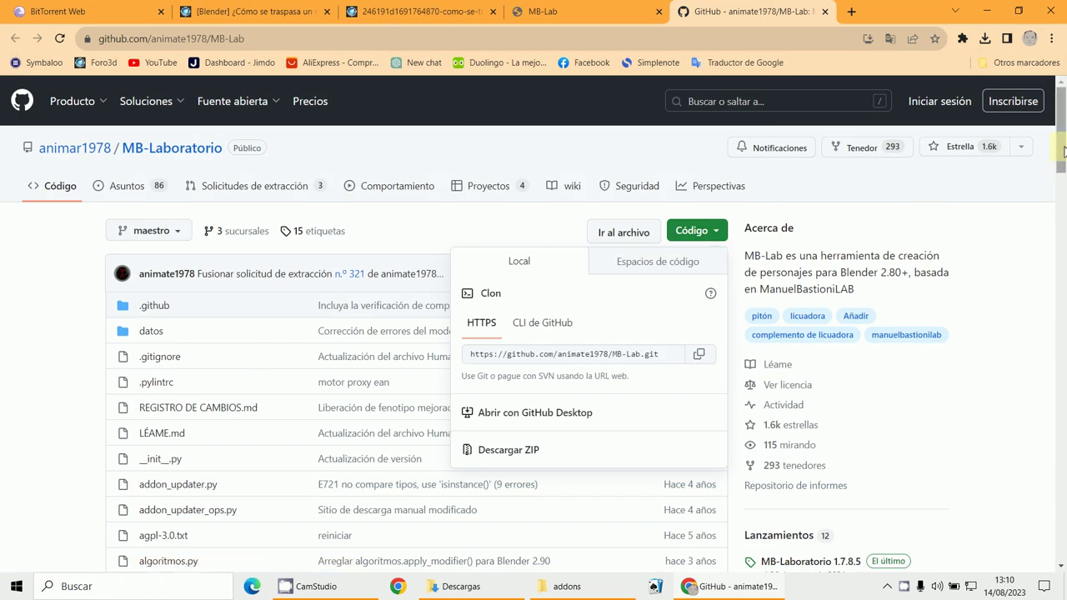
# Launch Blender from the desktop and delete the default cube from the new scene.
pyautogui.click(987, 11)
pyautogui.moveTo(510, 458); pyautogui.dragTo(456, 349)
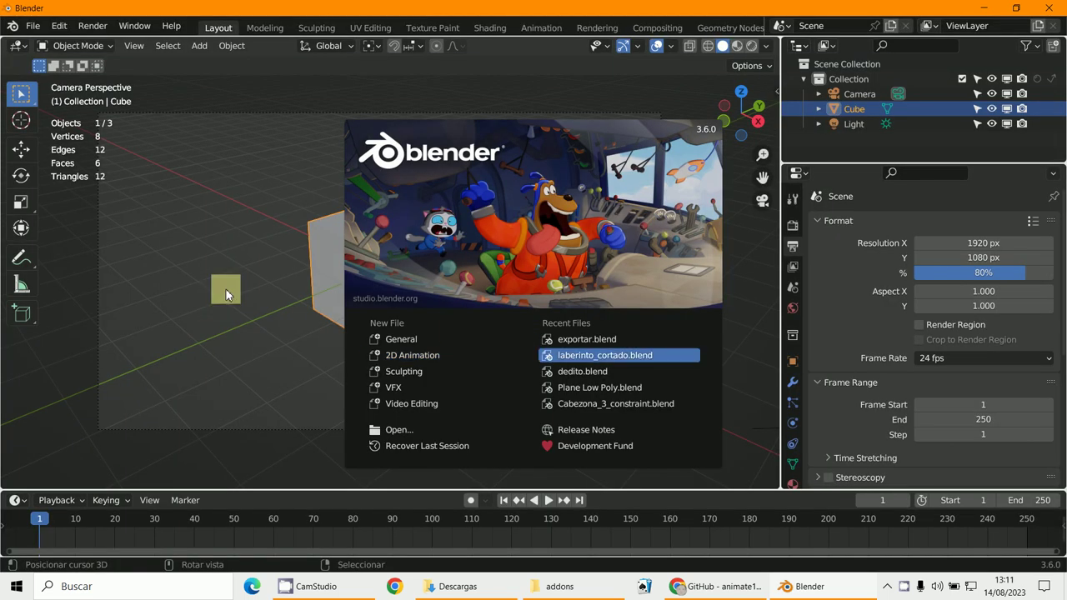
pyautogui.click(224, 289)
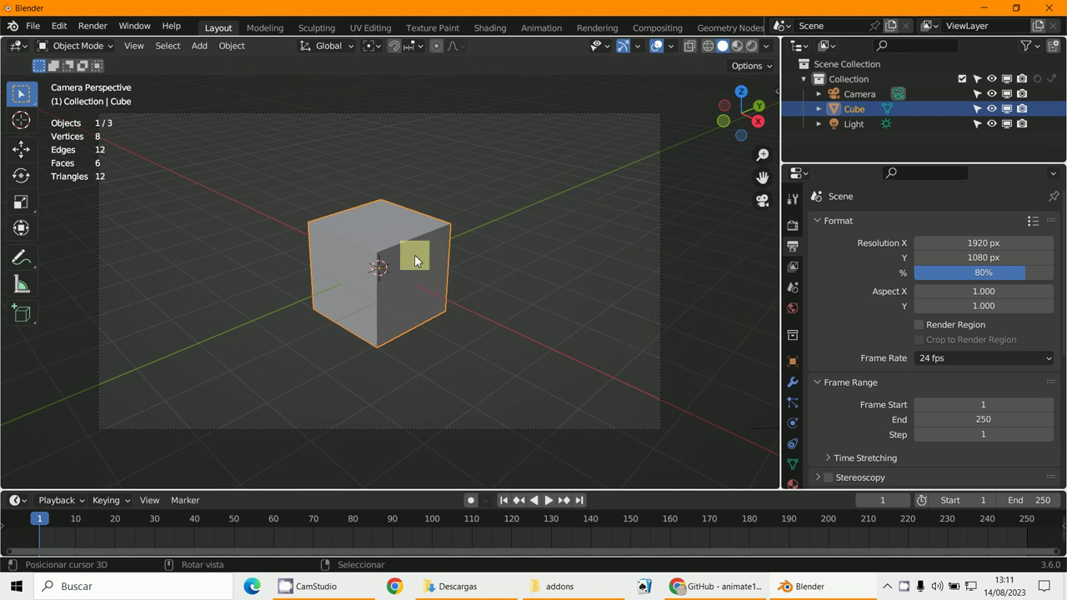
pyautogui.press('KP_1')
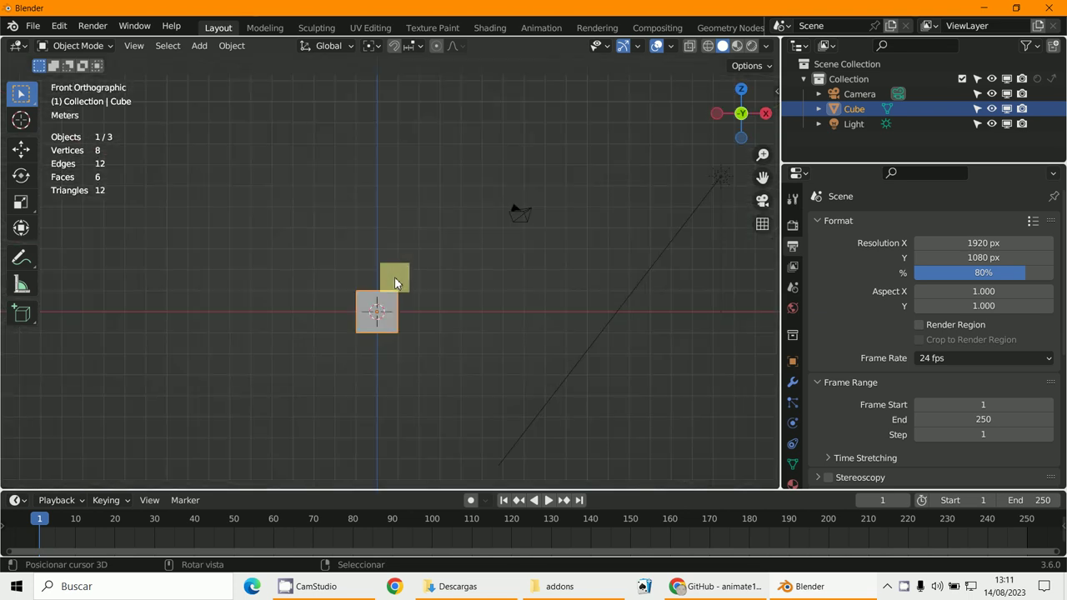
pyautogui.press('x')
pyautogui.click(393, 277)
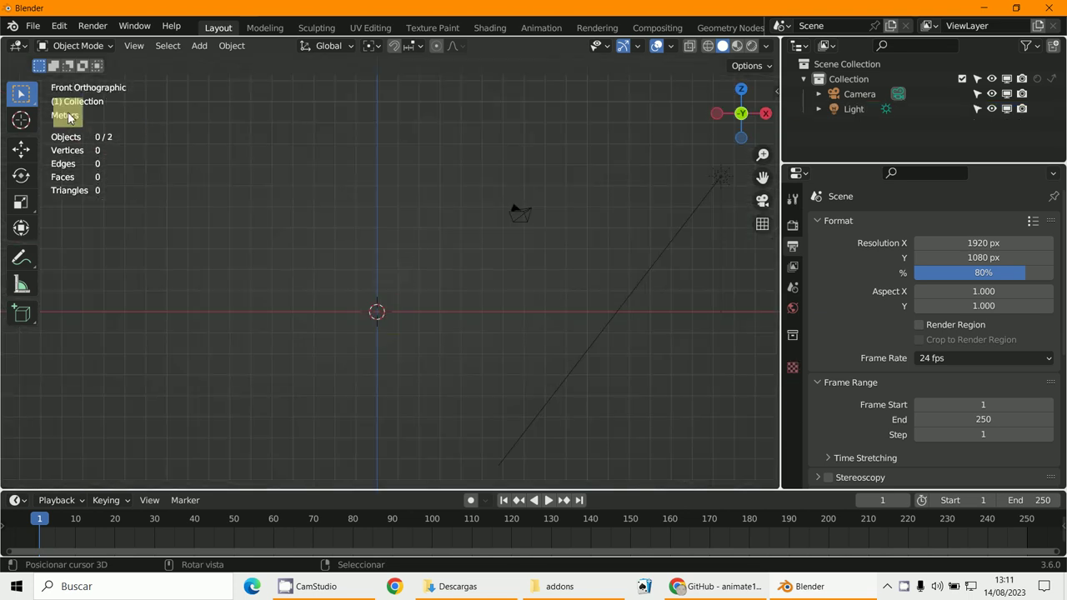
# Install the add-on from MB-Lab-master.zip in the Downloads folder through the Blender preferences.
pyautogui.click(57, 34)
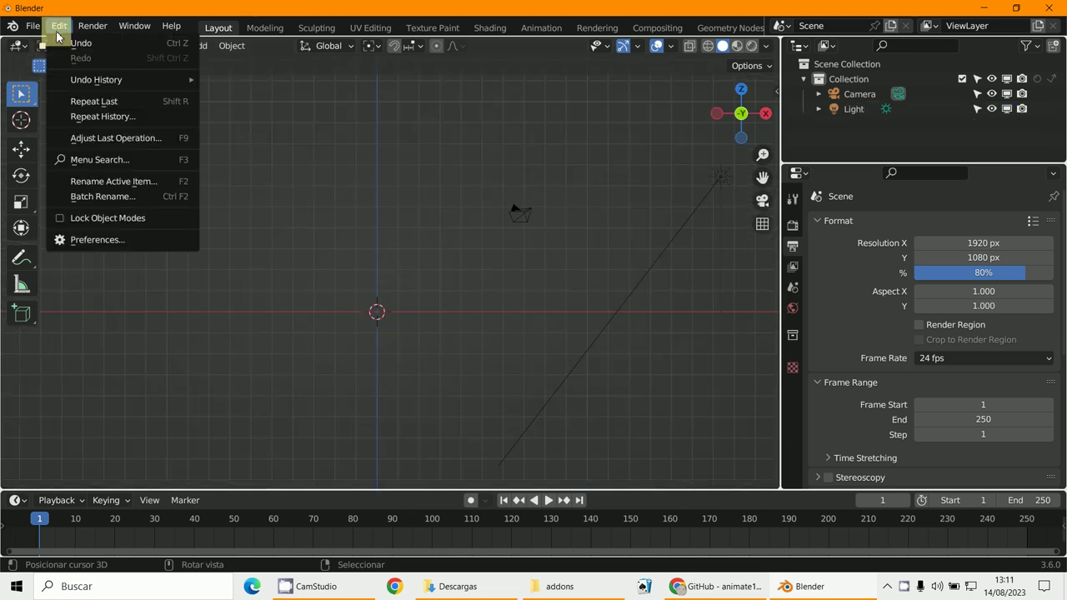
pyautogui.click(67, 240)
pyautogui.click(33, 156)
pyautogui.click(34, 204)
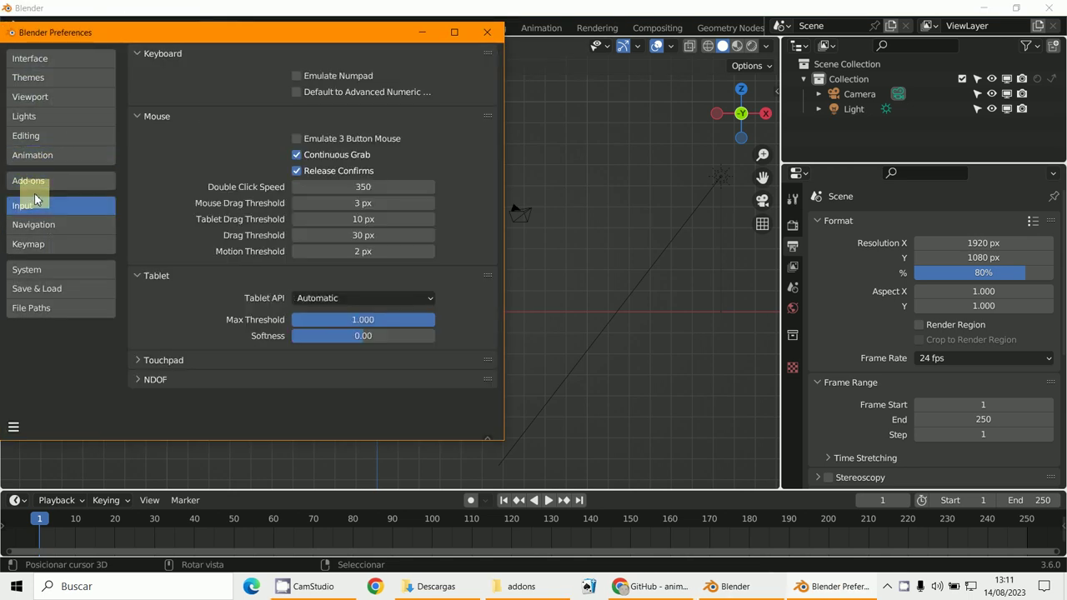
pyautogui.click(34, 183)
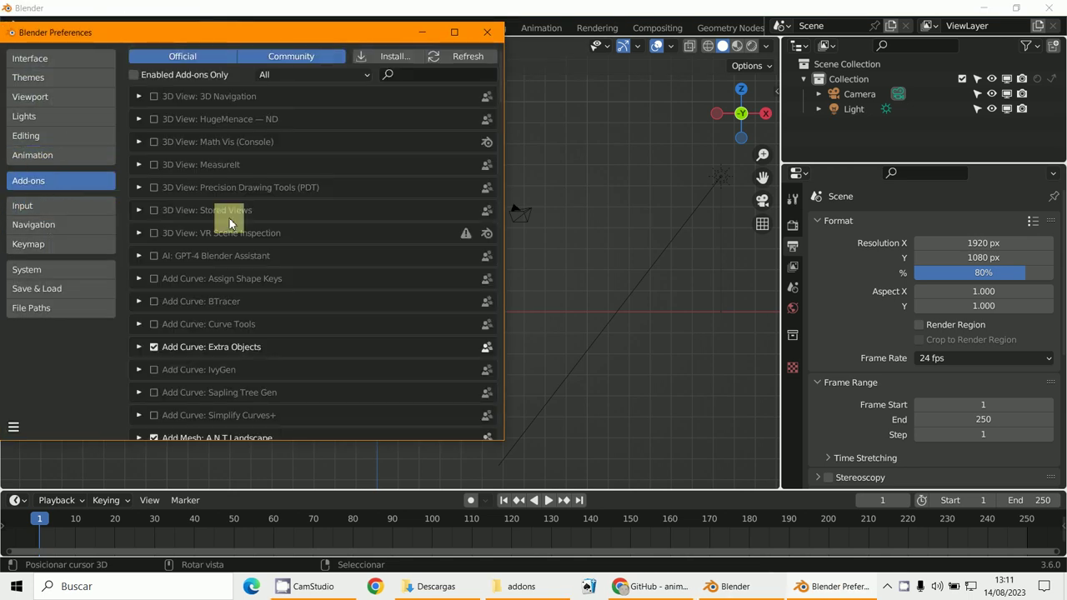
pyautogui.click(393, 59)
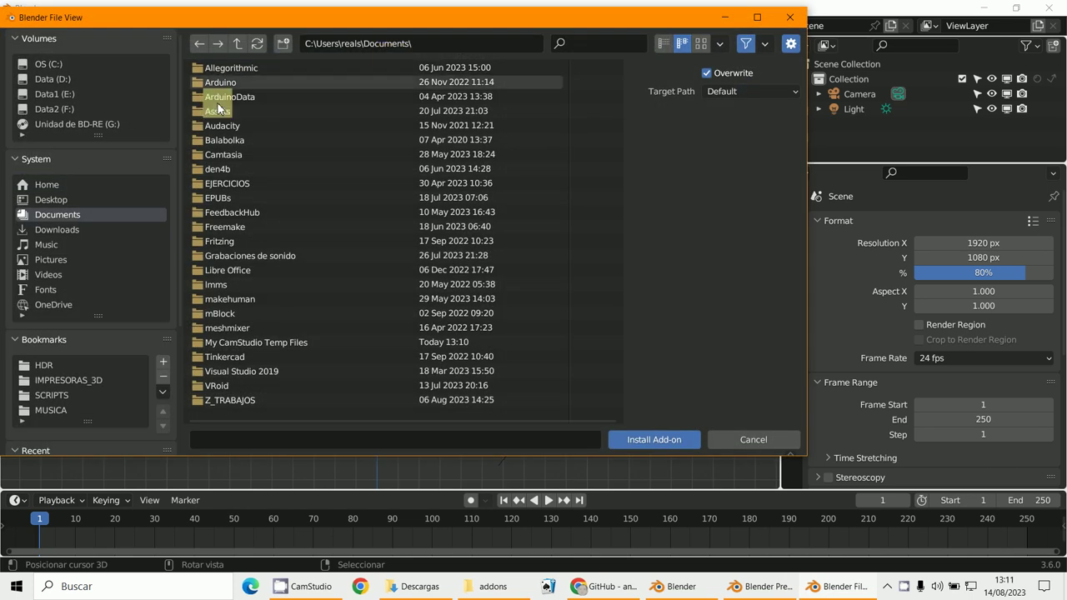
pyautogui.click(53, 233)
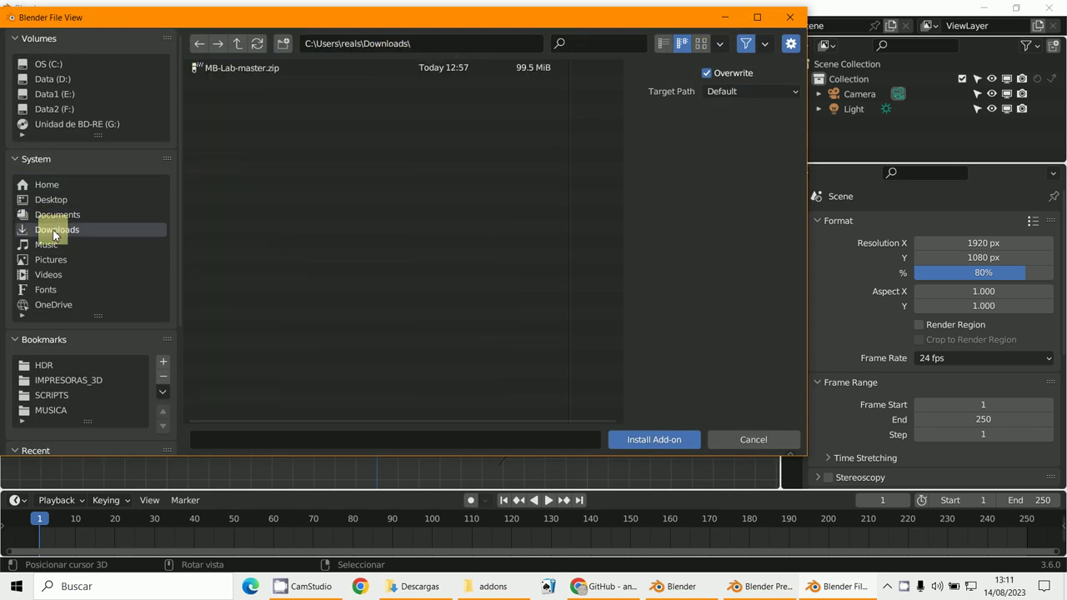
pyautogui.click(233, 69)
pyautogui.click(658, 439)
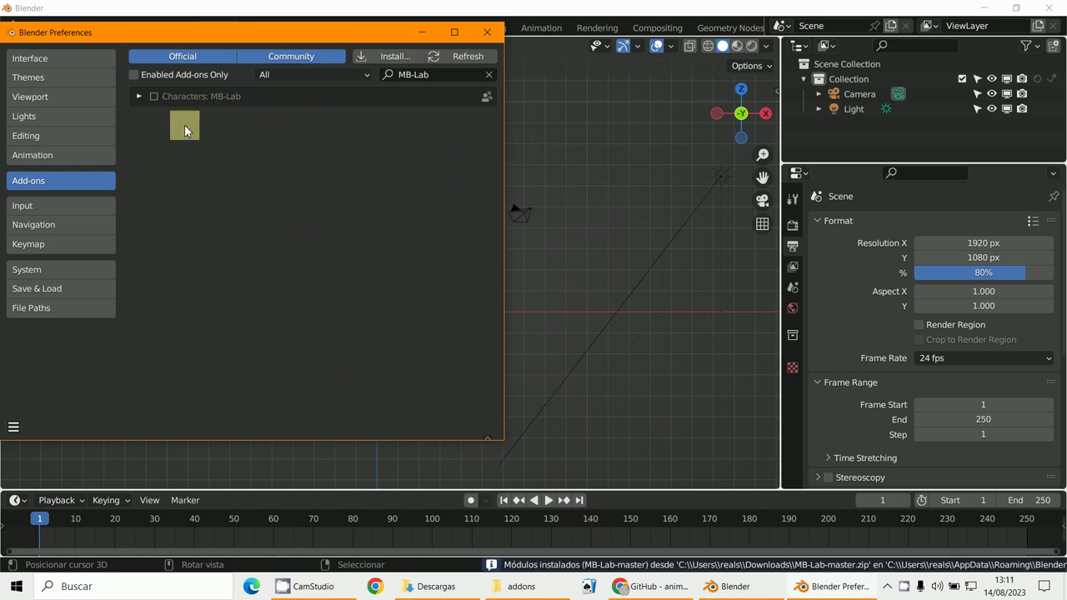
# Enable the Characters: MB-Lab add-on, then save and close the preferences.
pyautogui.click(138, 97)
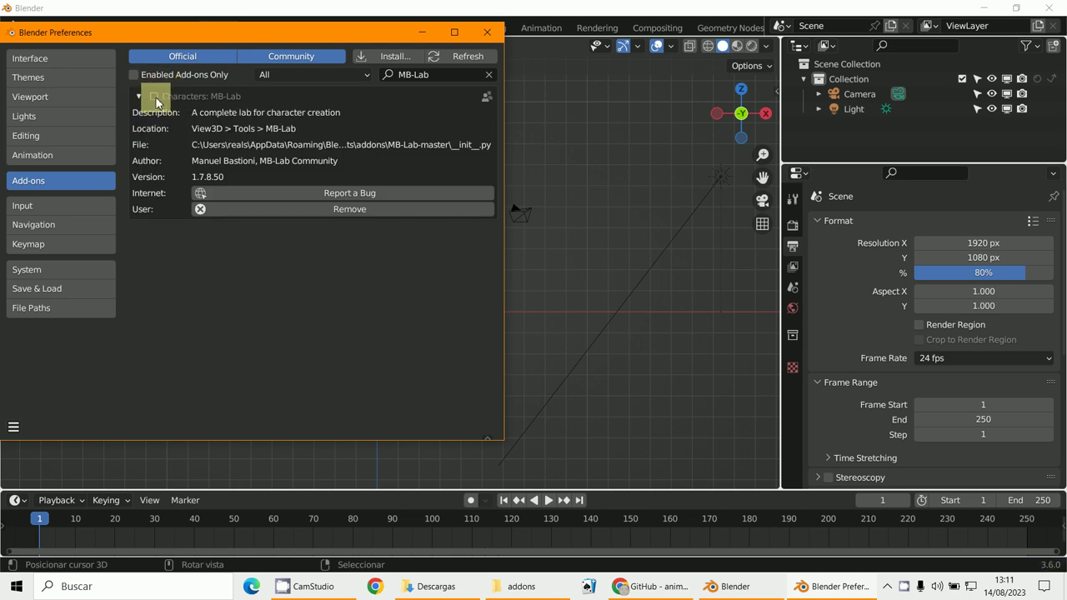
pyautogui.click(155, 98)
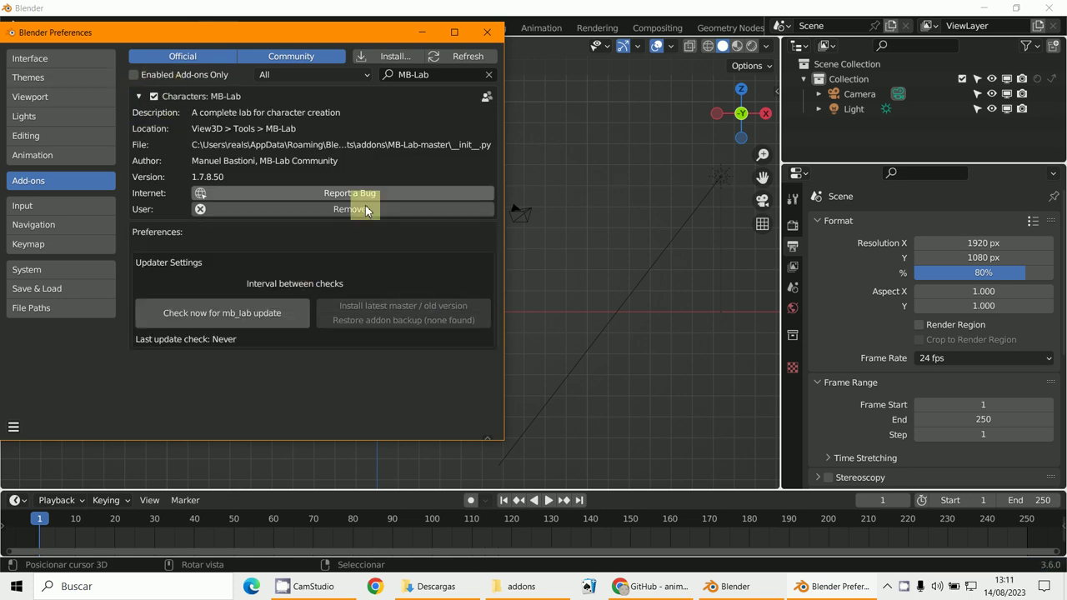
pyautogui.click(13, 428)
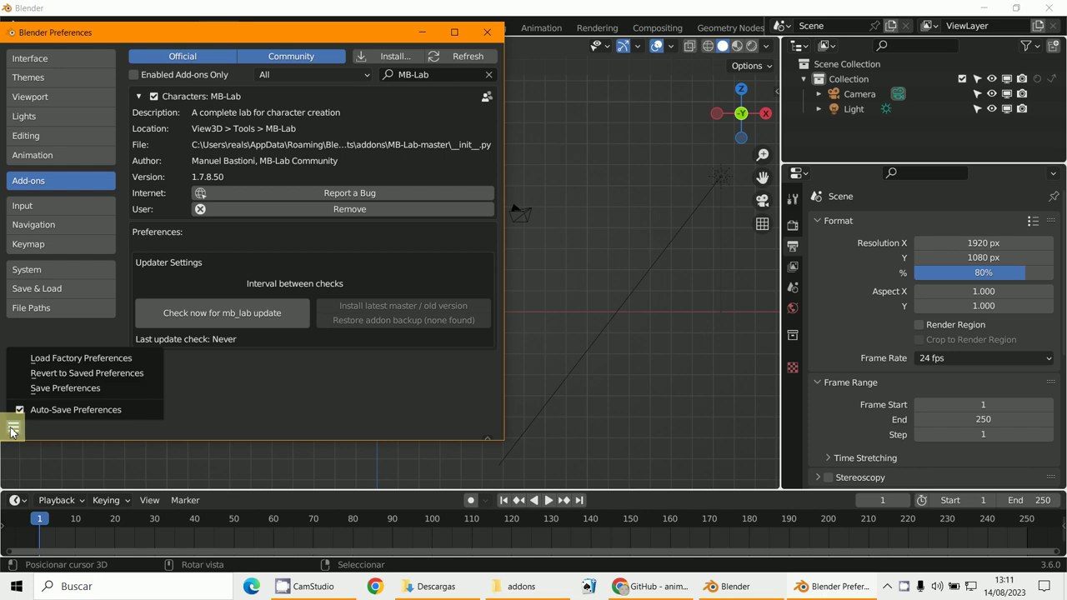
pyautogui.click(87, 390)
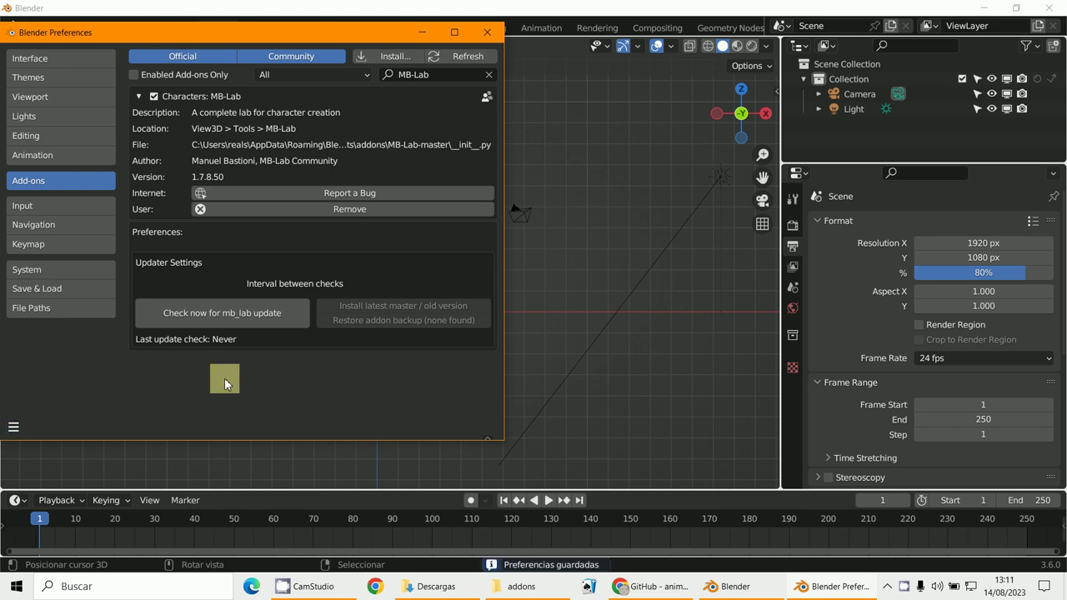
pyautogui.click(488, 31)
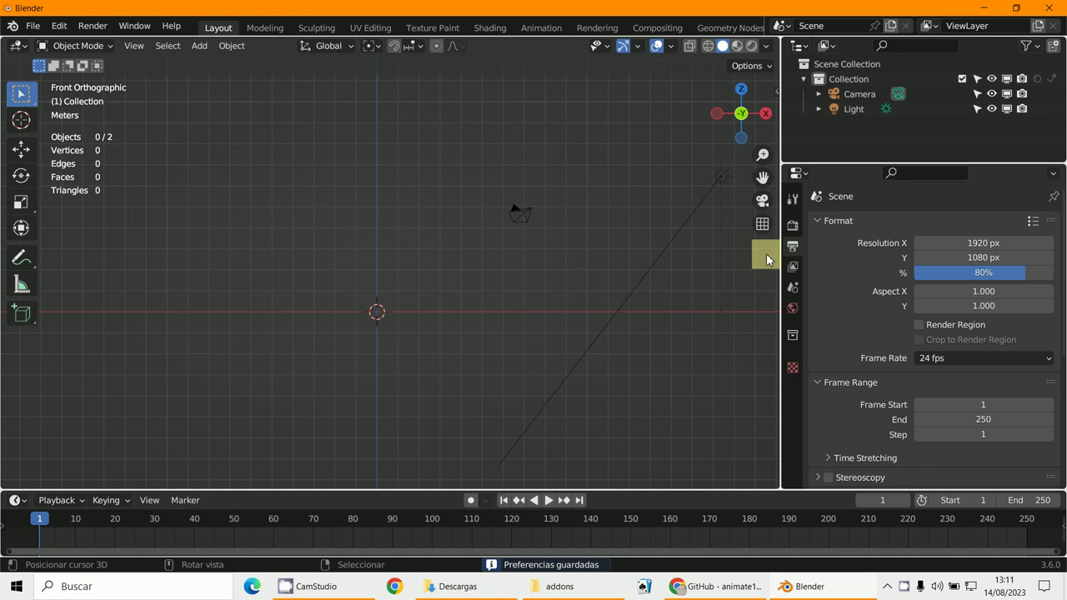
# Show the MB-Lab creation options and set both the scene's render engine and MB-Lab's engine to Eevee.
pyautogui.press('n')
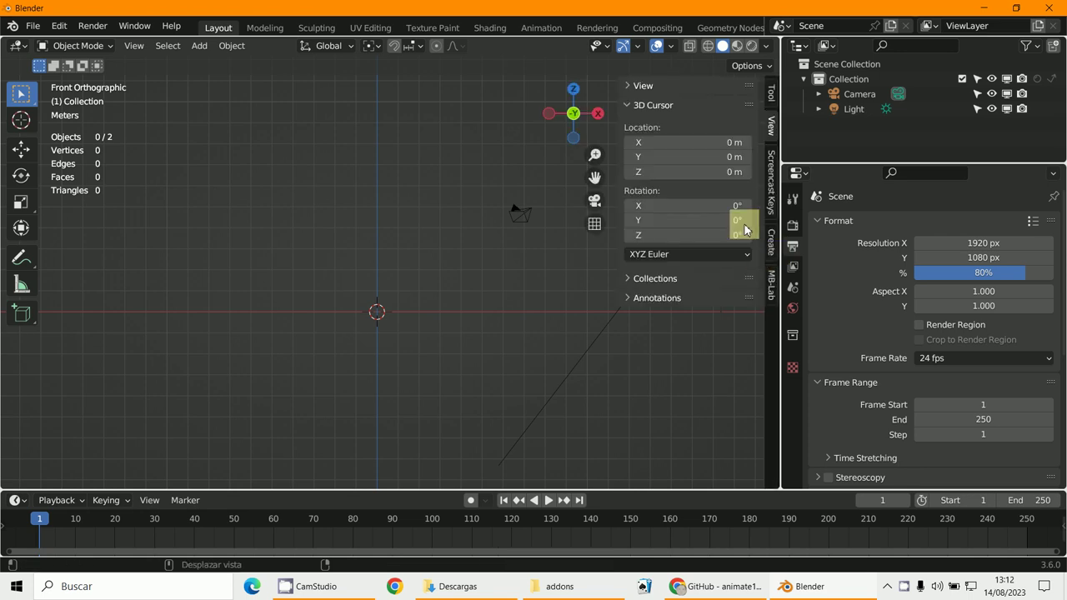
pyautogui.click(775, 290)
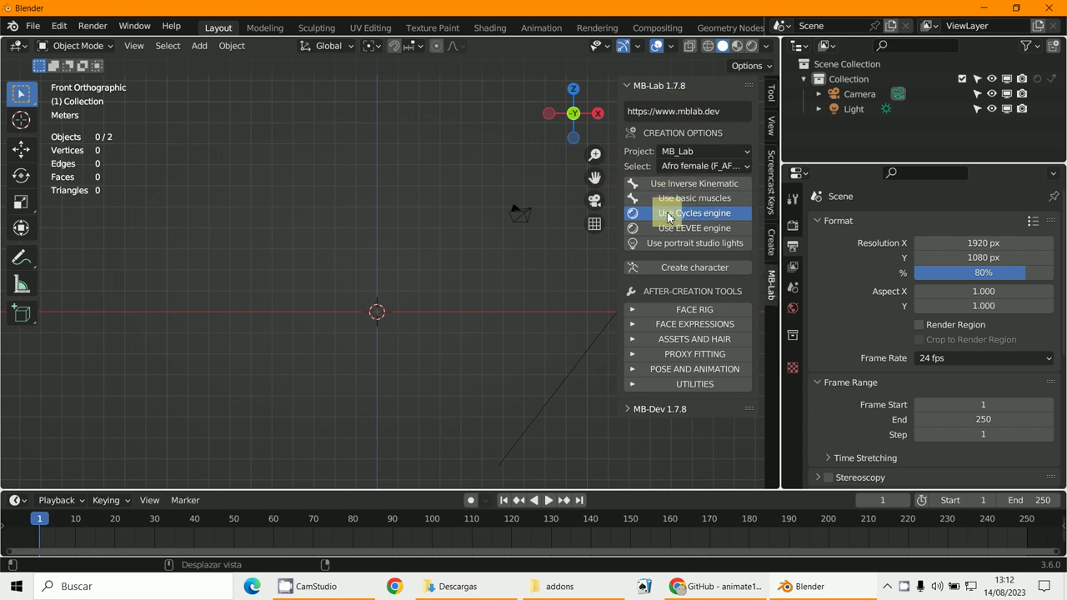
pyautogui.click(795, 226)
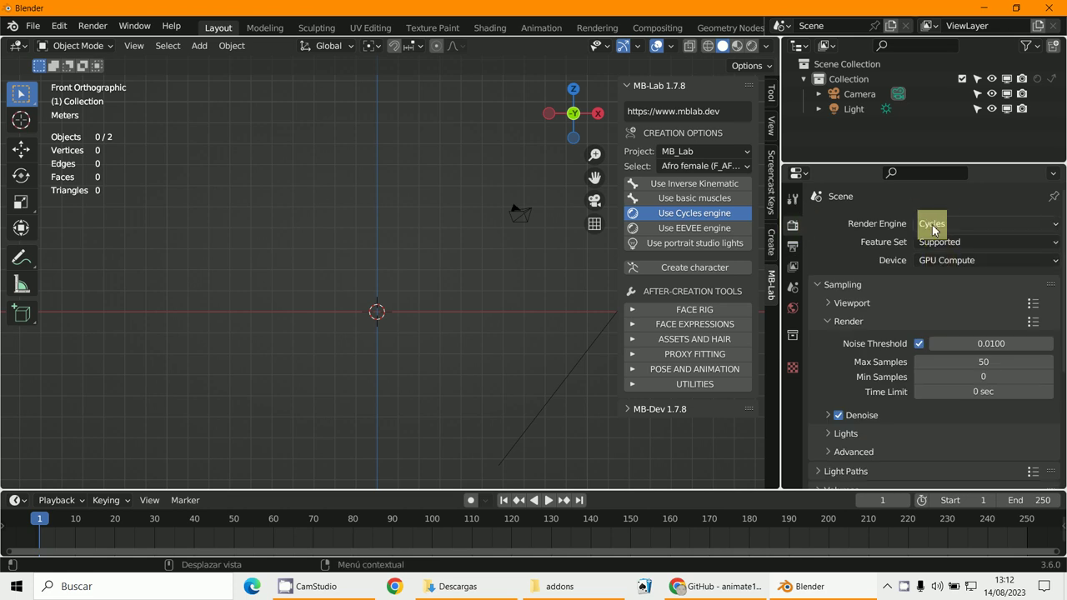
pyautogui.click(929, 222)
pyautogui.click(941, 245)
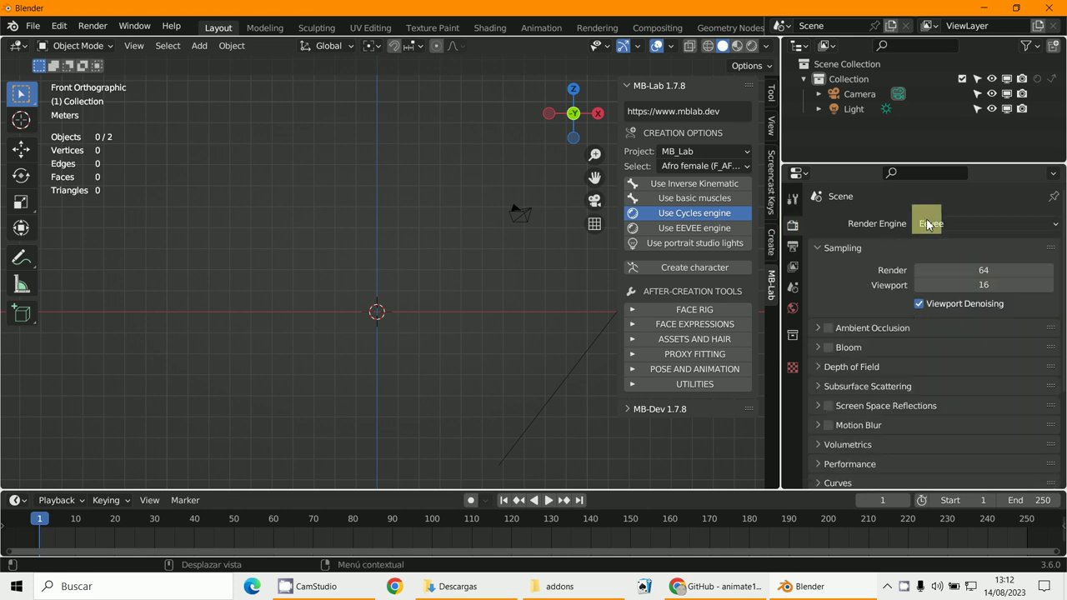
pyautogui.click(688, 230)
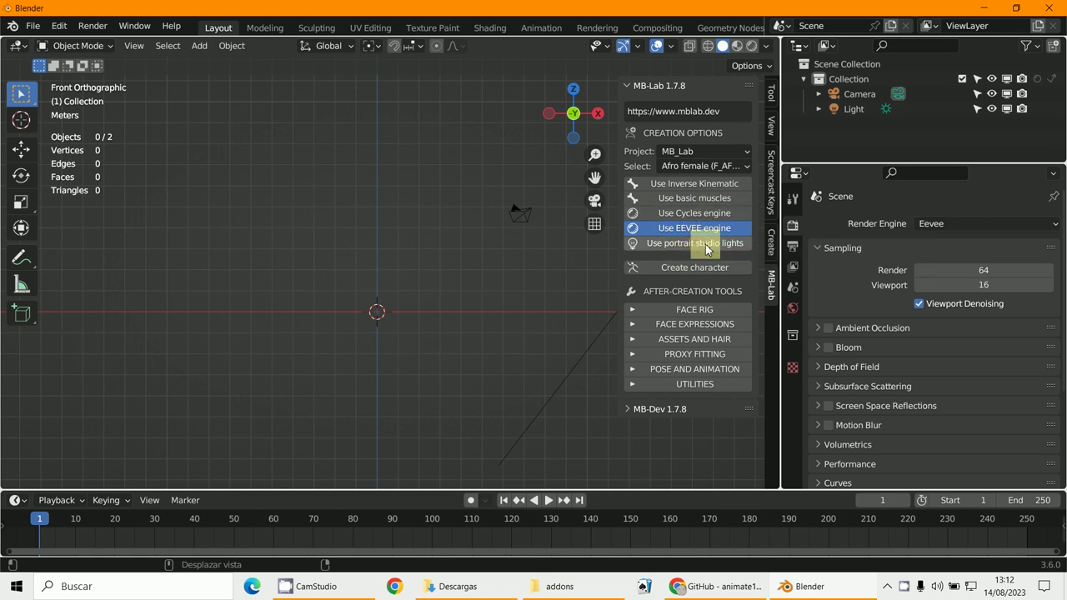
# Create an Anime female (F_AN02) character within the MB_Lab project.
pyautogui.click(684, 153)
pyautogui.click(684, 152)
pyautogui.click(681, 151)
pyautogui.click(667, 163)
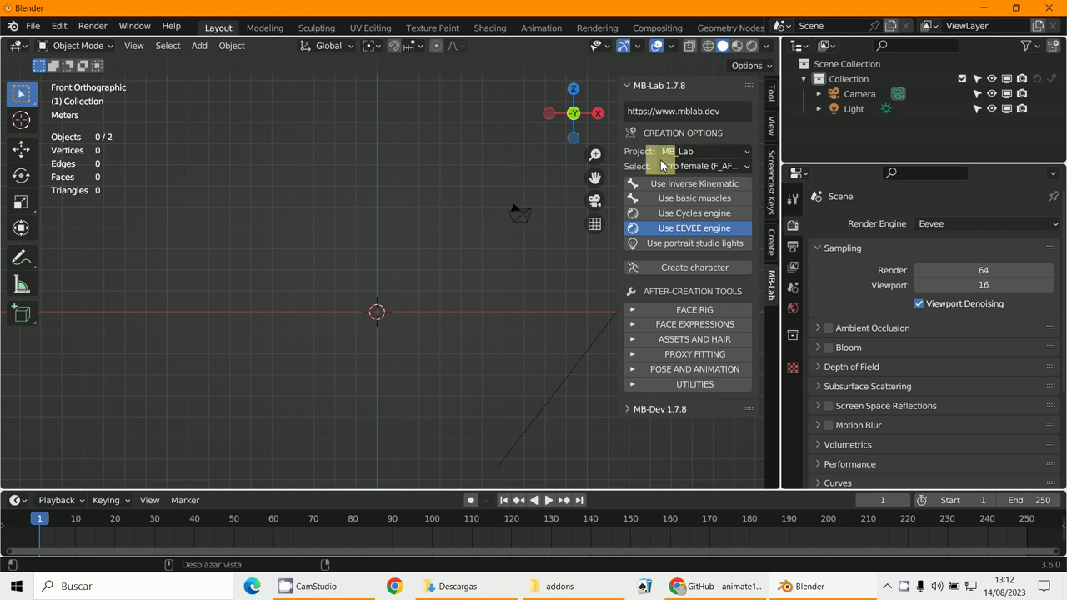
pyautogui.click(699, 170)
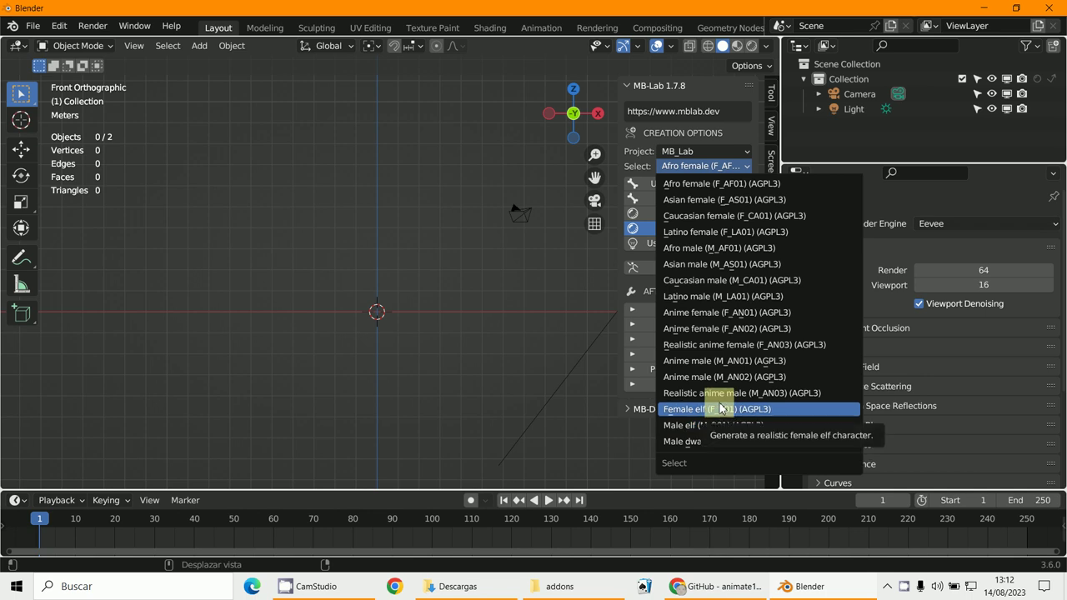
pyautogui.click(714, 335)
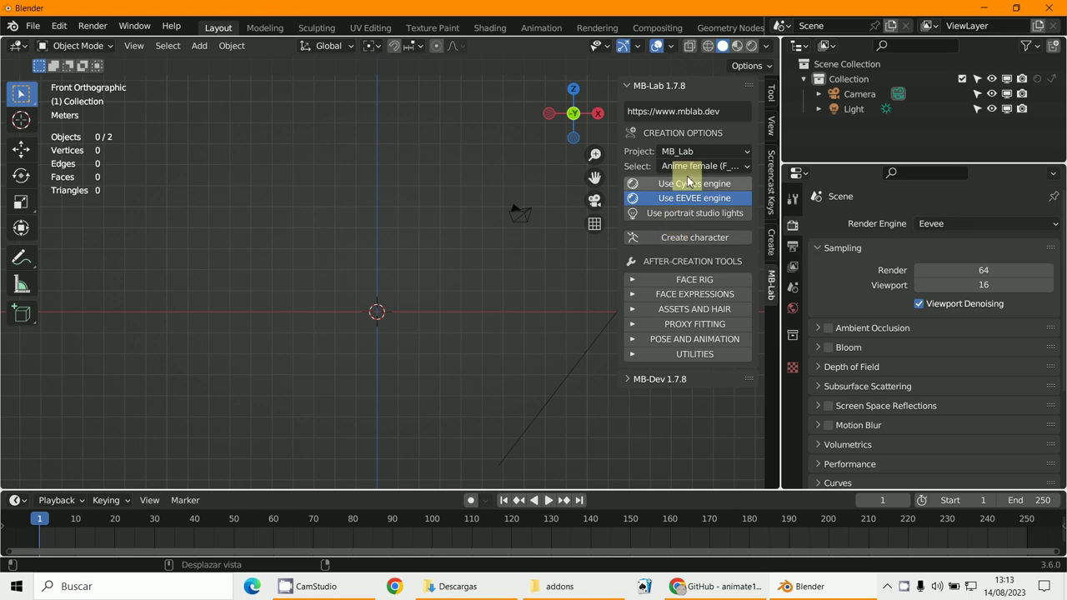
pyautogui.click(684, 244)
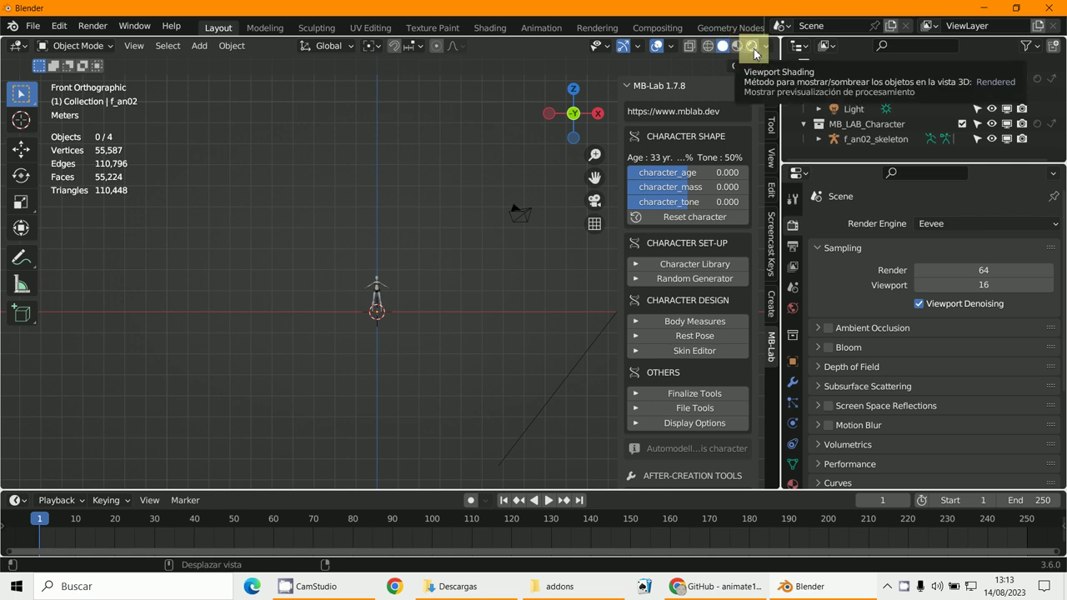
# Examine the newly created anime character's face and body from the front.
pyautogui.scroll(3, 407, 333)
pyautogui.moveTo(408, 333)
pyautogui.mouseDown(button='middle')
pyautogui.moveTo(441, 295)
pyautogui.moveTo(403, 350)
pyautogui.mouseUp(button='middle')
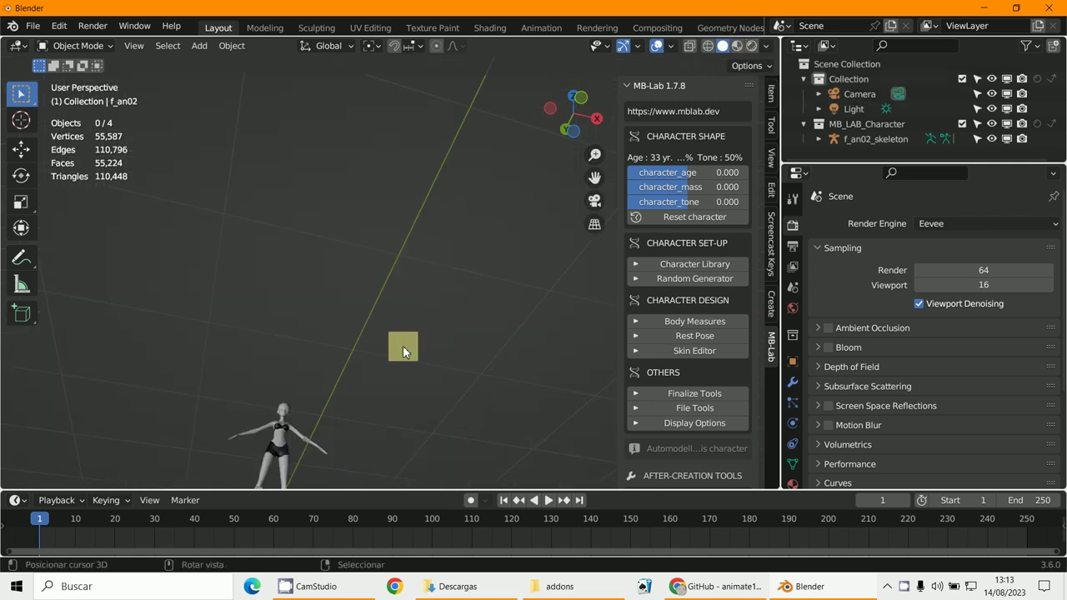
pyautogui.press('KP_1')
pyautogui.scroll(2, 409, 330)
pyautogui.scroll(1, 319, 251)
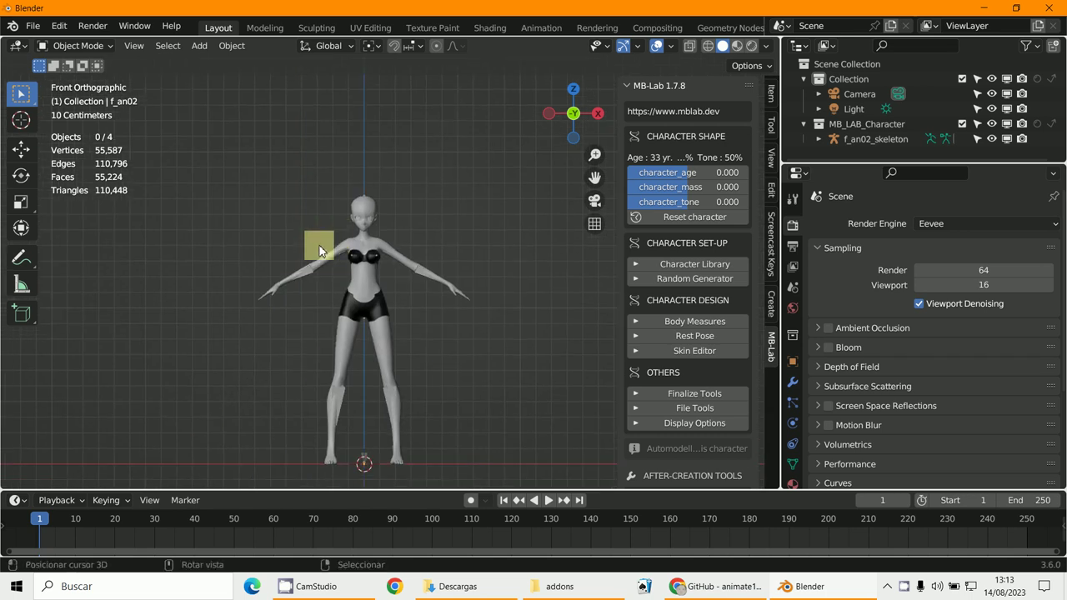
pyautogui.scroll(3, 334, 265)
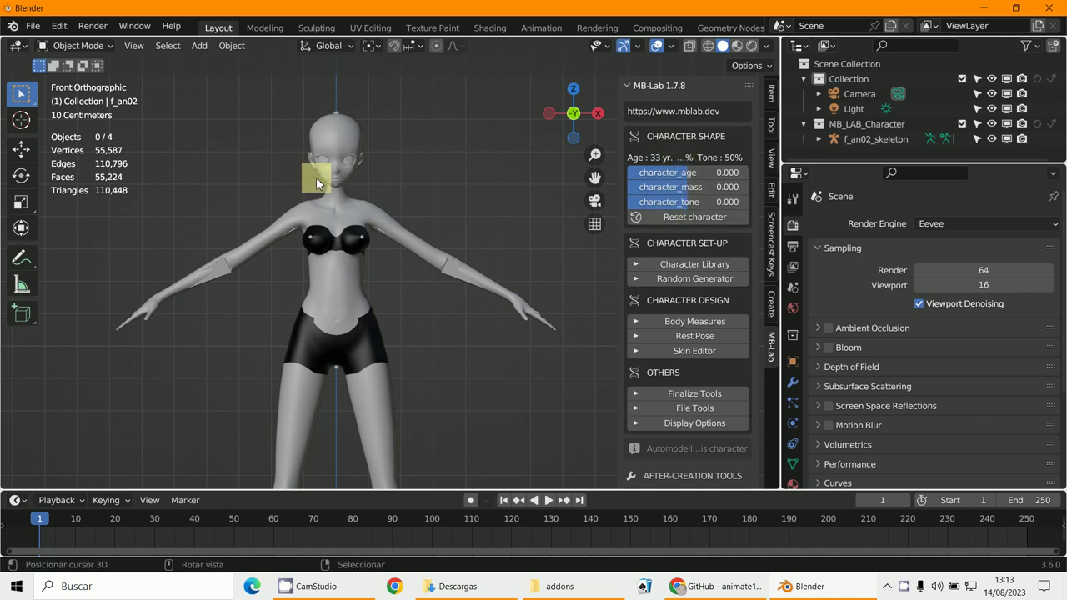
pyautogui.keyDown('shift'); pyautogui.moveTo(421, 359); pyautogui.dragTo(452, 312, button='middle'); pyautogui.keyUp('shift')
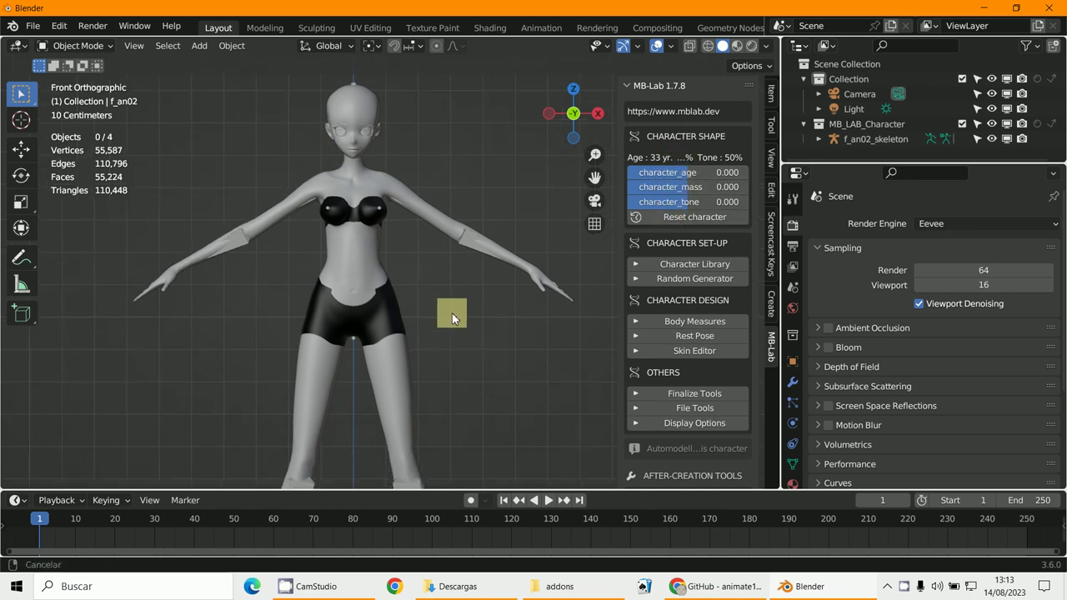
pyautogui.scroll(-3, 452, 312)
# Set the anime character's age to -1.000, undoing a trial age value of 0.882.
pyautogui.moveTo(691, 178); pyautogui.dragTo(691, 174)
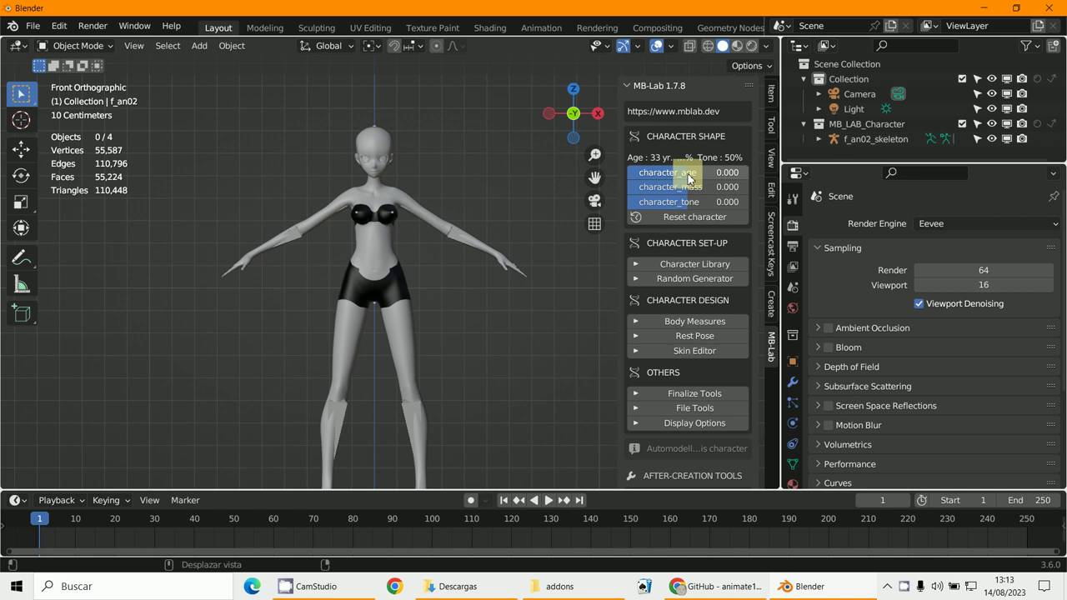
pyautogui.click(419, 310)
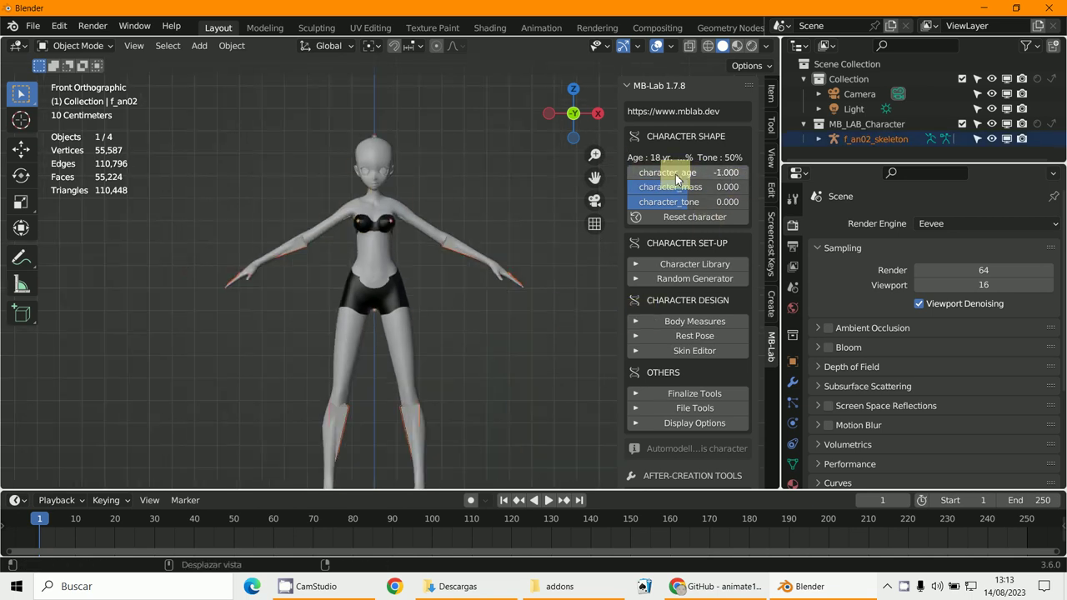
pyautogui.moveTo(676, 178); pyautogui.dragTo(533, 332)
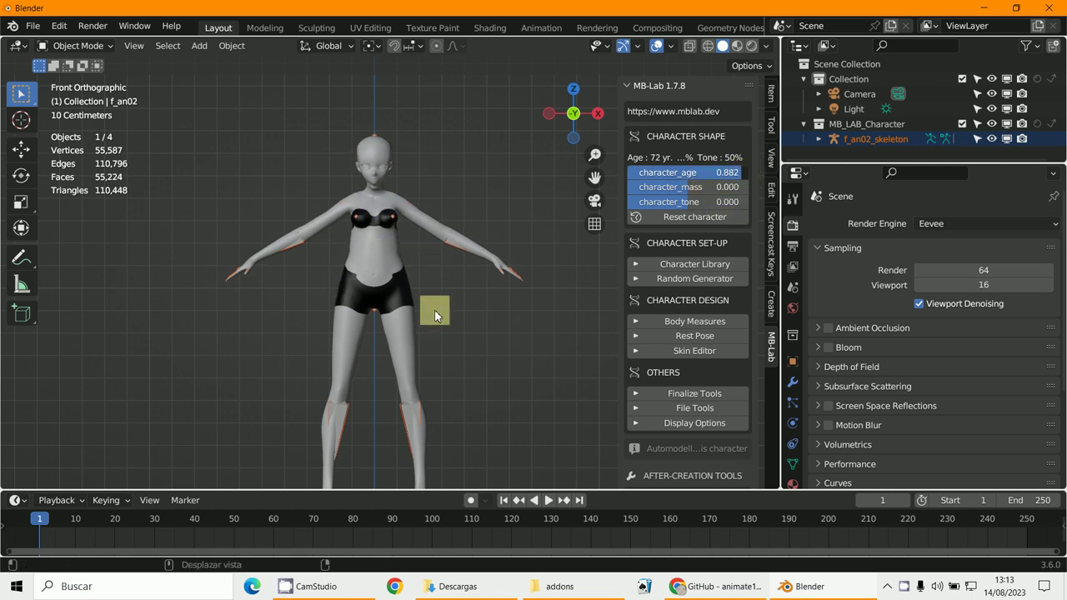
pyautogui.hotkey('ctrl', 'z')
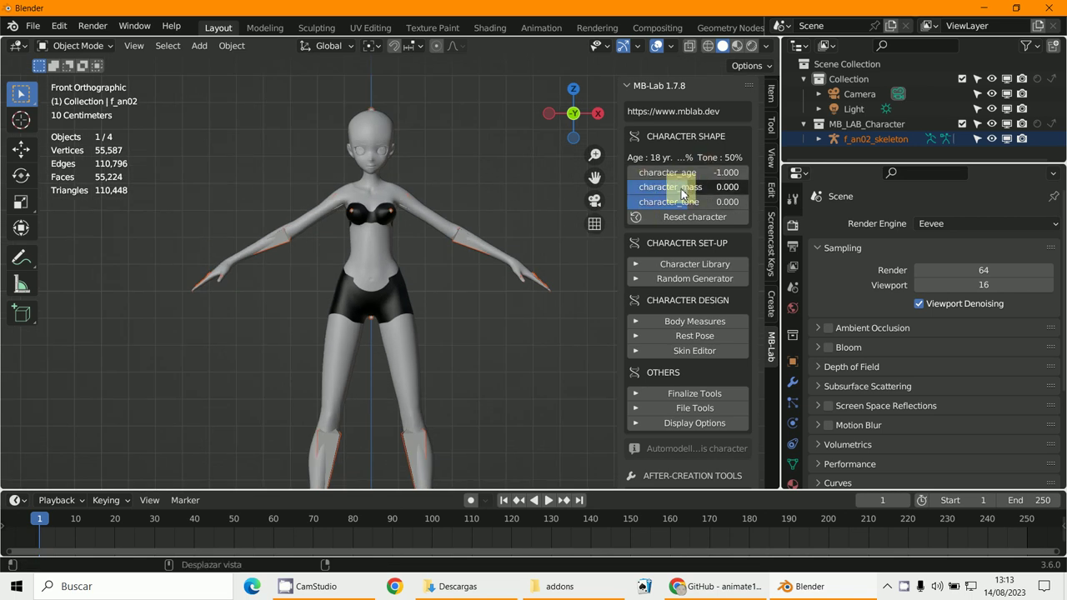
# Set the anime character's mass to -1.000 and its tone to 1.000.
pyautogui.moveTo(682, 193); pyautogui.dragTo(573, 328)
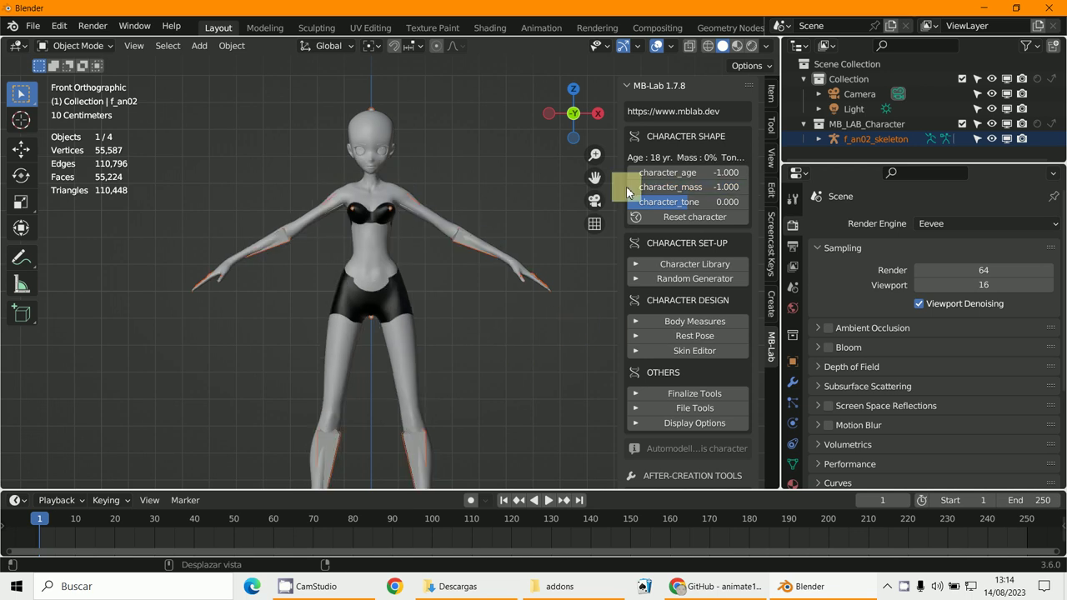
pyautogui.scroll(2, 437, 191)
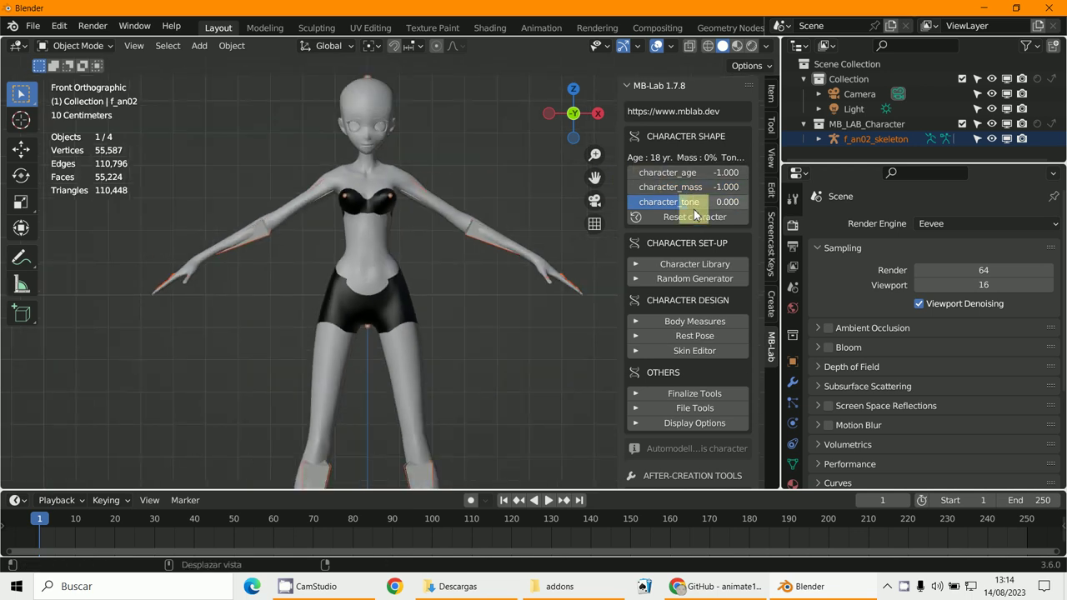
pyautogui.moveTo(689, 209); pyautogui.dragTo(587, 248)
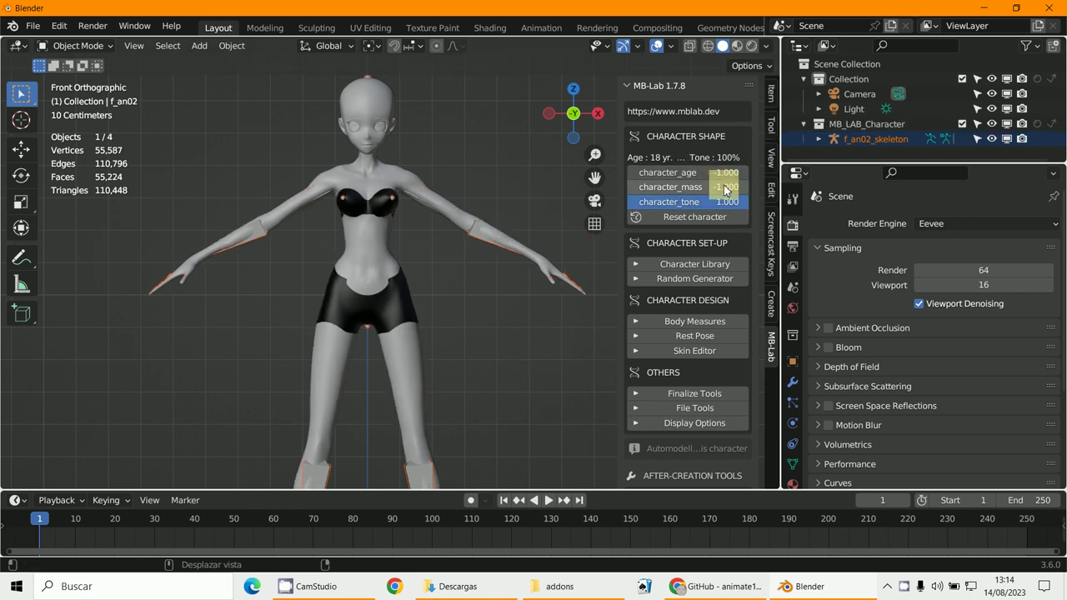
# Switch the viewport to rendered shading and examine the anime character's face and body from several angles.
pyautogui.scroll(1, 533, 196)
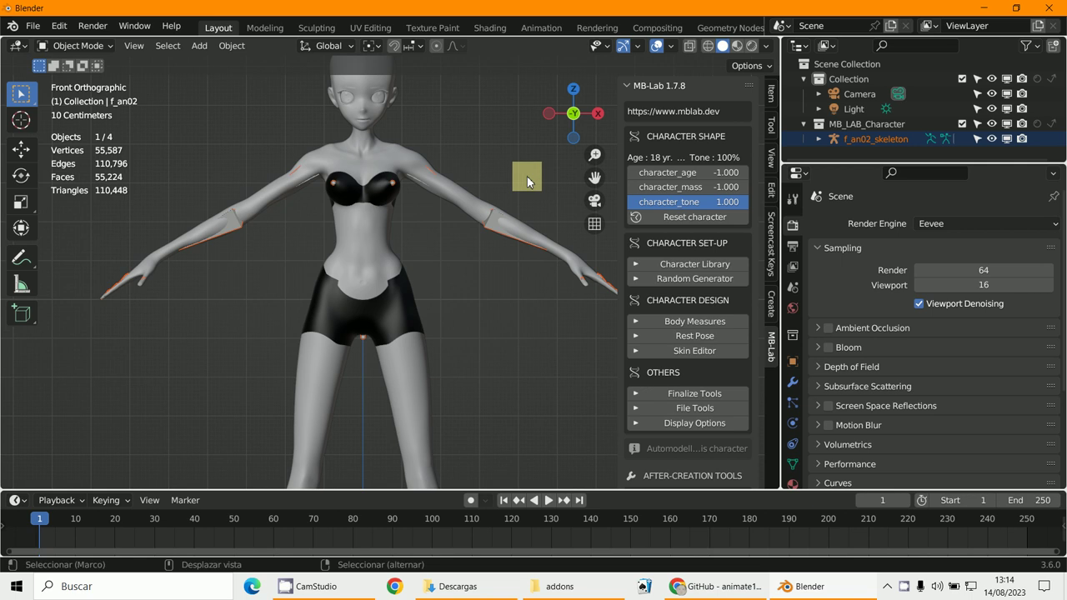
pyautogui.keyDown('shift'); pyautogui.moveTo(529, 186); pyautogui.dragTo(529, 296, button='middle'); pyautogui.keyUp('shift')
pyautogui.scroll(2, 529, 295)
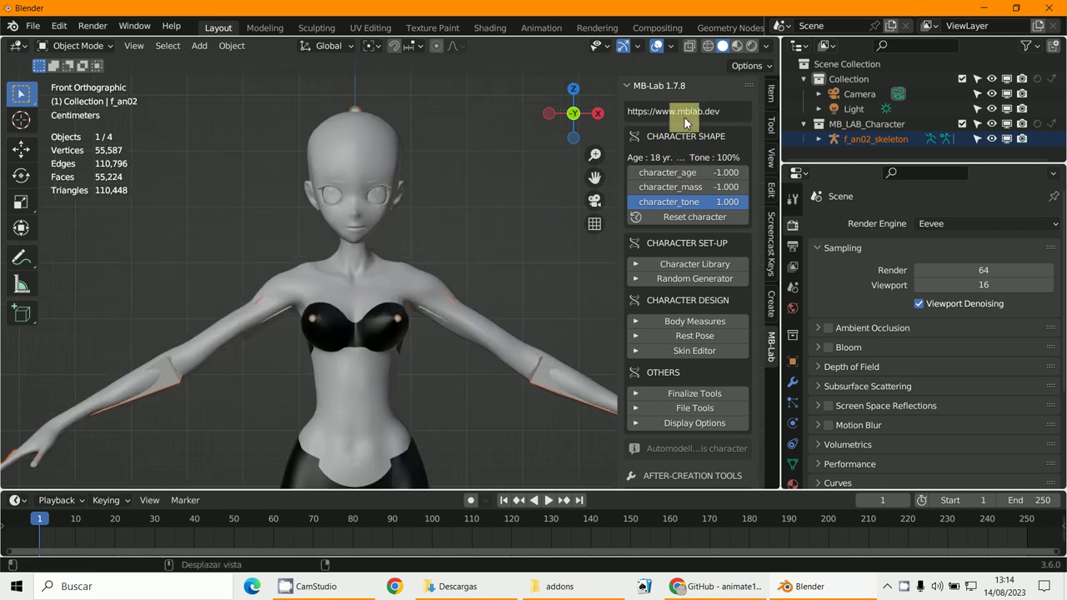
pyautogui.click(752, 46)
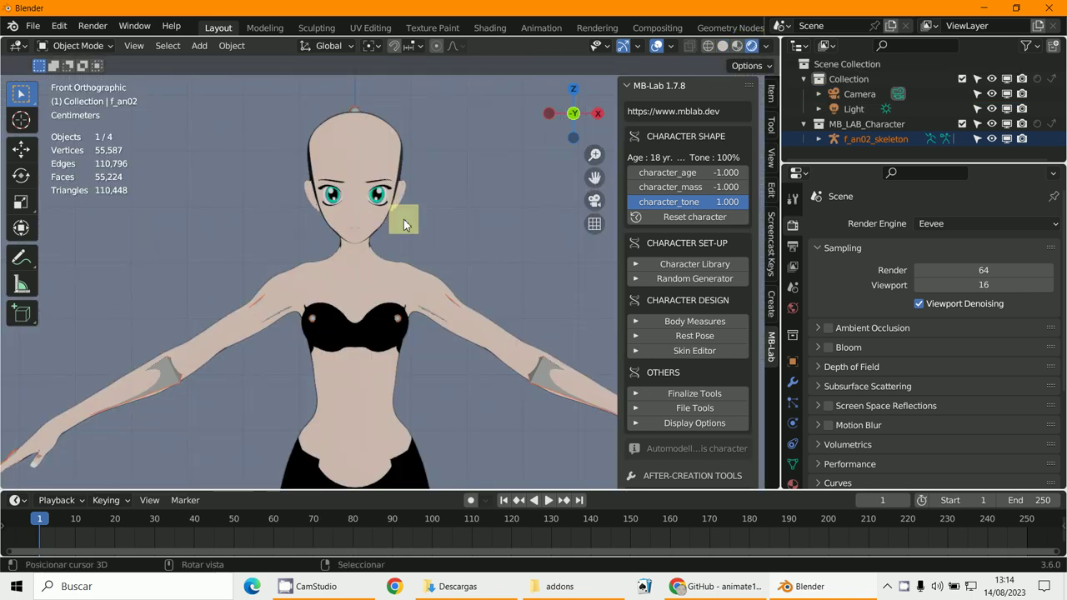
pyautogui.moveTo(405, 222)
pyautogui.mouseDown(button='middle')
pyautogui.moveTo(419, 251)
pyautogui.moveTo(400, 242)
pyautogui.mouseUp(button='middle')
pyautogui.keyDown('ctrl'); pyautogui.moveTo(496, 201); pyautogui.dragTo(453, 362, button='middle'); pyautogui.keyUp('ctrl')
pyautogui.scroll(-5, 455, 367)
pyautogui.scroll(-3, 451, 334)
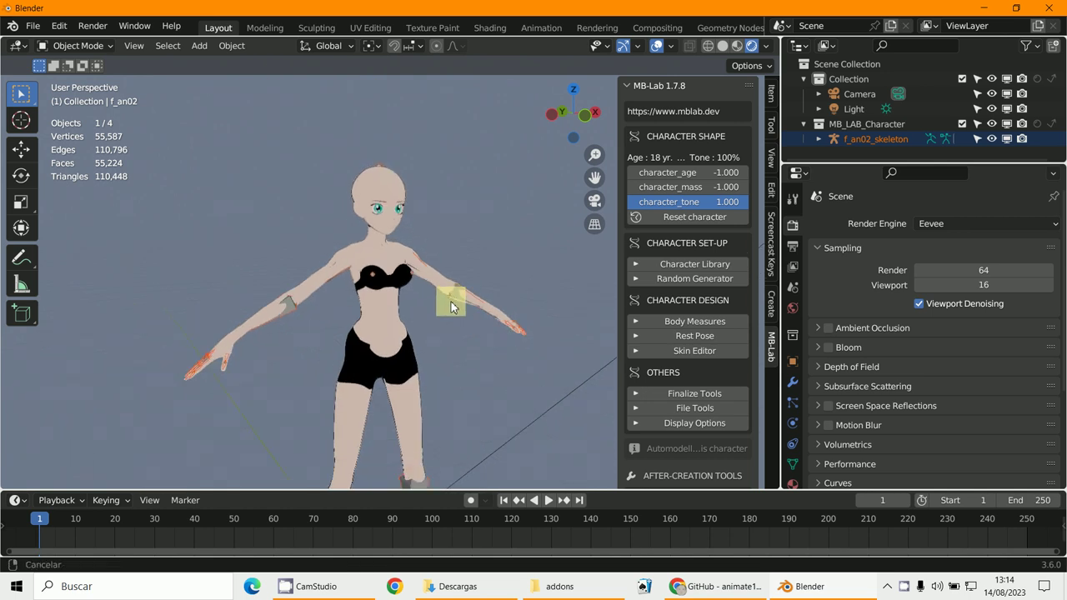
pyautogui.moveTo(448, 298)
pyautogui.mouseDown(button='middle')
pyautogui.moveTo(358, 329)
pyautogui.moveTo(433, 287)
pyautogui.mouseUp(button='middle')
pyautogui.scroll(5, 359, 326)
pyautogui.scroll(-4, 363, 331)
pyautogui.scroll(-2, 434, 285)
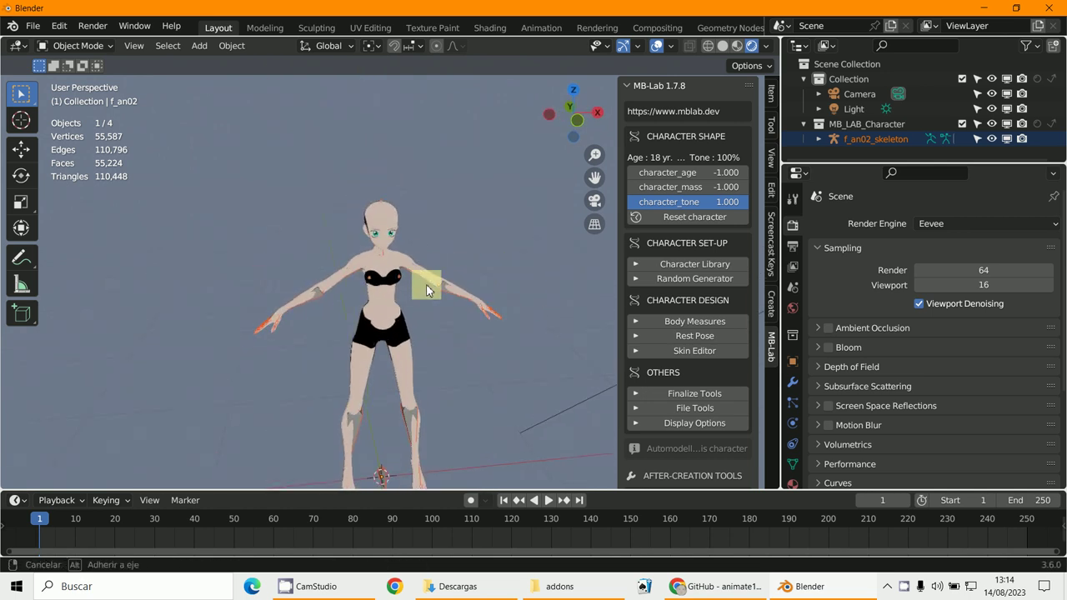
# Select the anime character's body and inspect its face close up and its figure from the front.
pyautogui.click(393, 274)
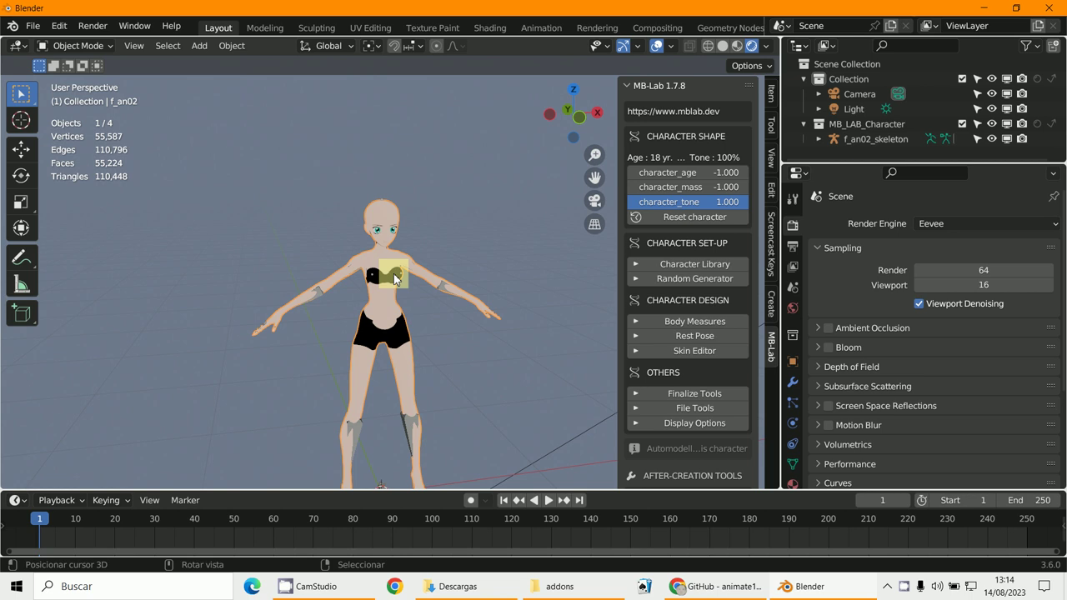
pyautogui.press('KP_1')
pyautogui.scroll(5, 394, 274)
pyautogui.moveTo(365, 247); pyautogui.dragTo(367, 334, button='middle')
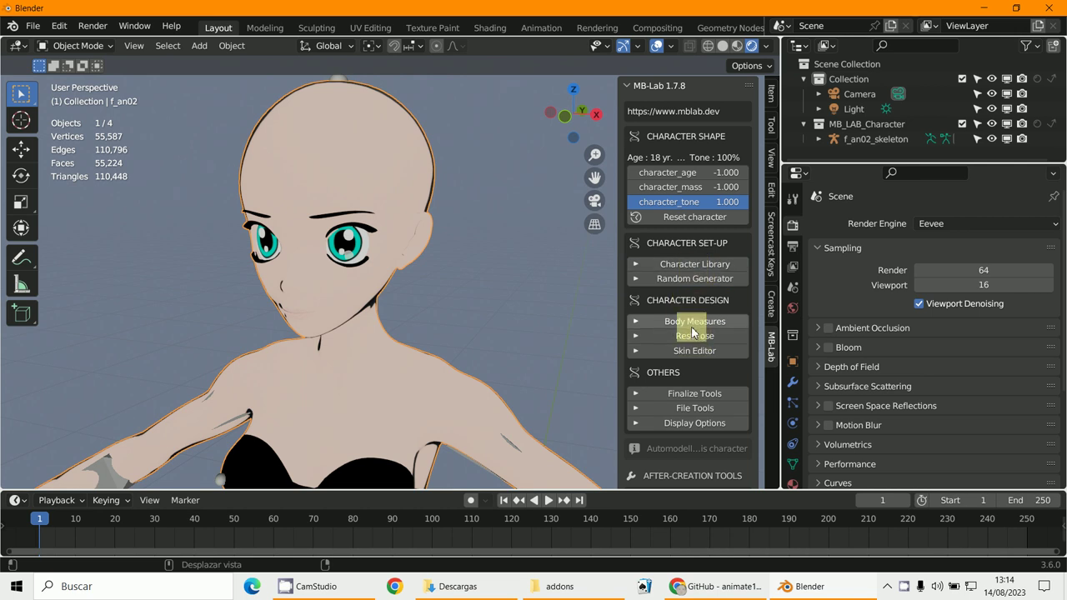
pyautogui.scroll(-2, 692, 350)
pyautogui.scroll(2, 691, 417)
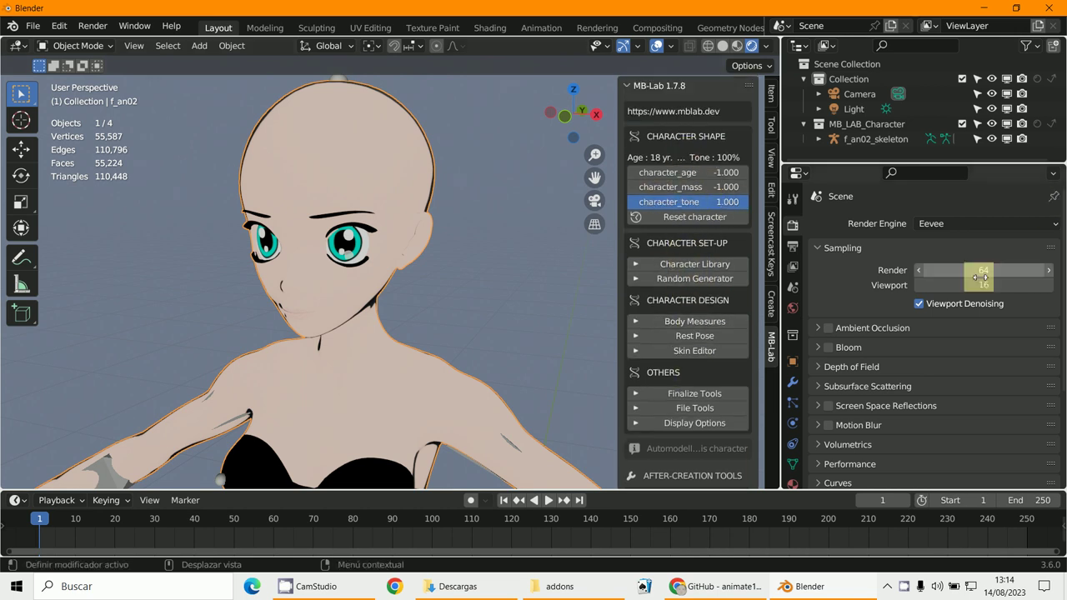
pyautogui.scroll(-5, 455, 229)
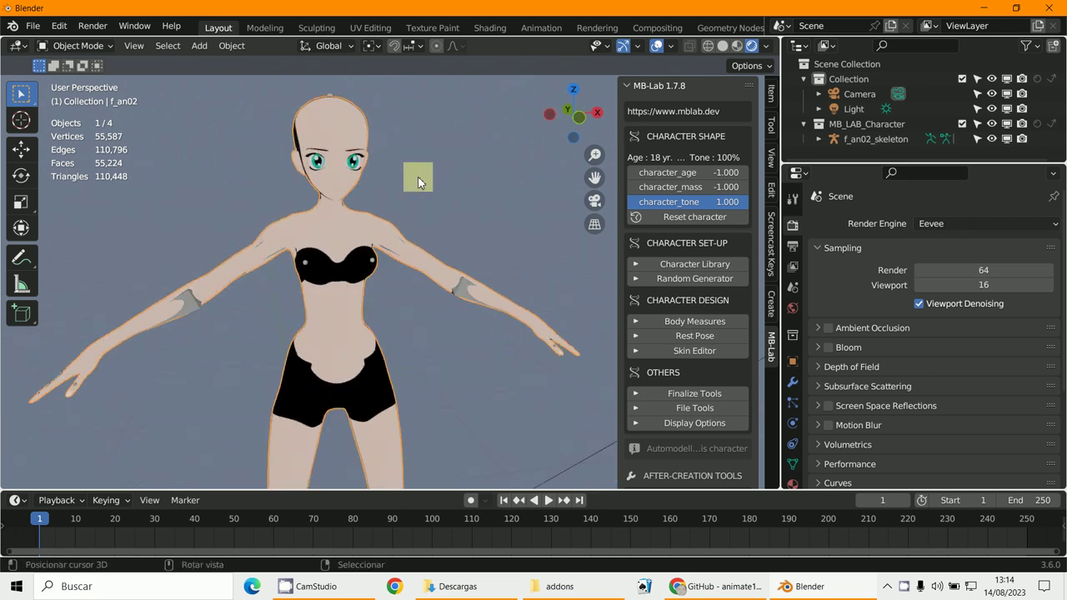
pyautogui.press('KP_1')
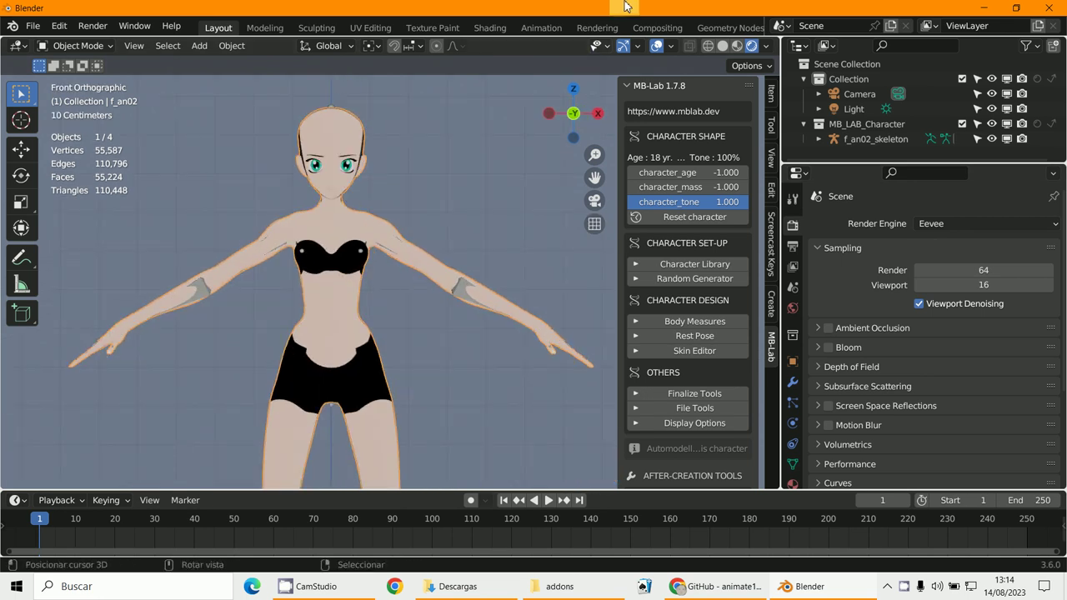
# Return the viewport to solid shading and delete the anime character's body and skeleton.
pyautogui.click(724, 46)
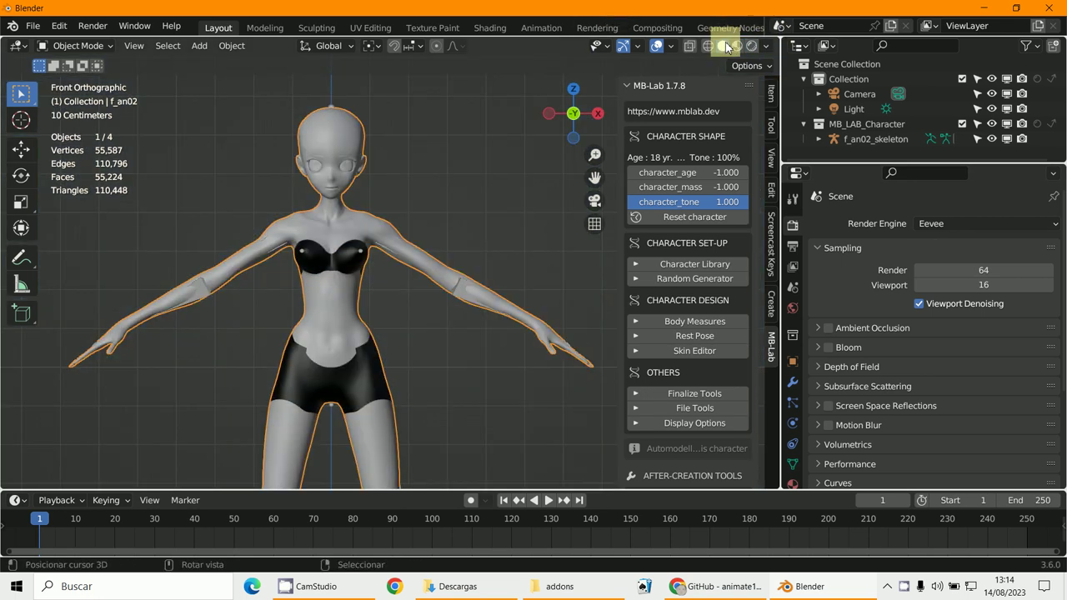
pyautogui.press('x')
pyautogui.click(338, 333)
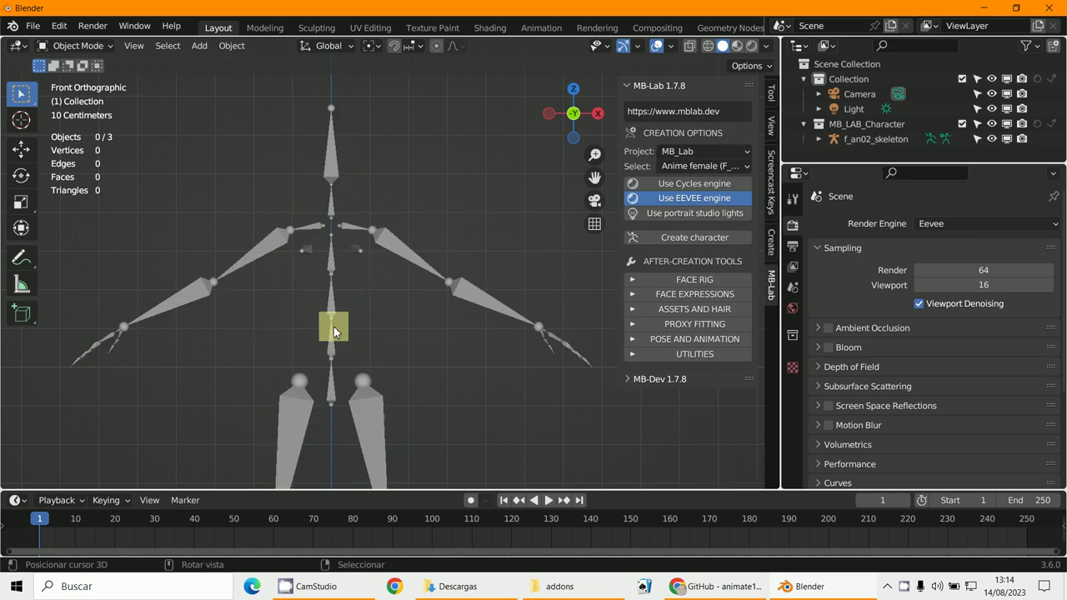
pyautogui.click(331, 325)
pyautogui.press('x')
pyautogui.click(332, 322)
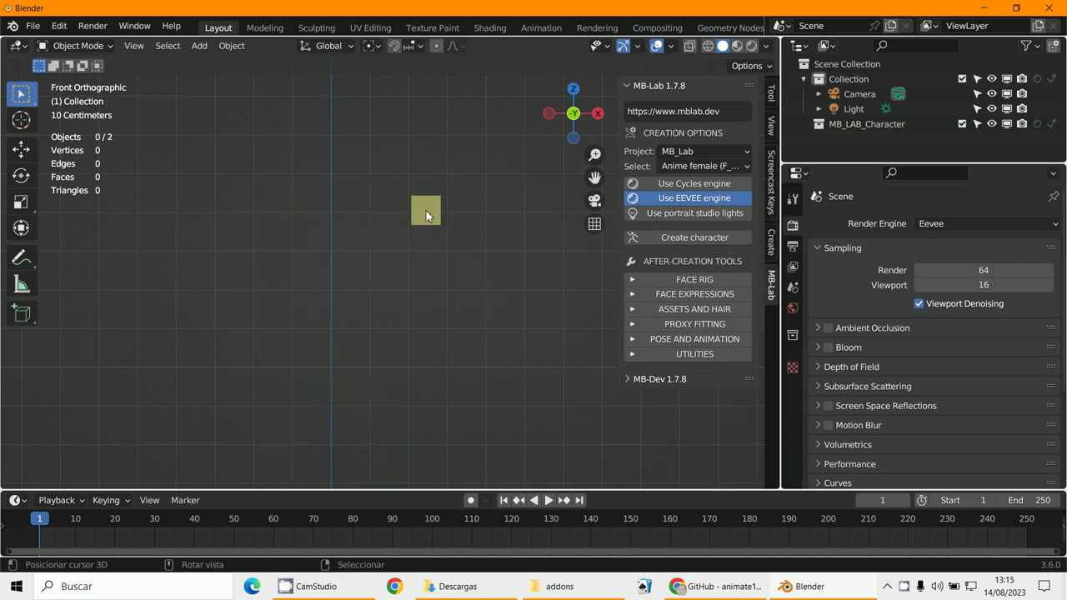
# Create an Anime female (F_AN01) character with both MB-Lab's engine and the scene's render engine set to Cycles.
pyautogui.moveTo(358, 329); pyautogui.dragTo(357, 337, button='middle')
pyautogui.press('KP_1')
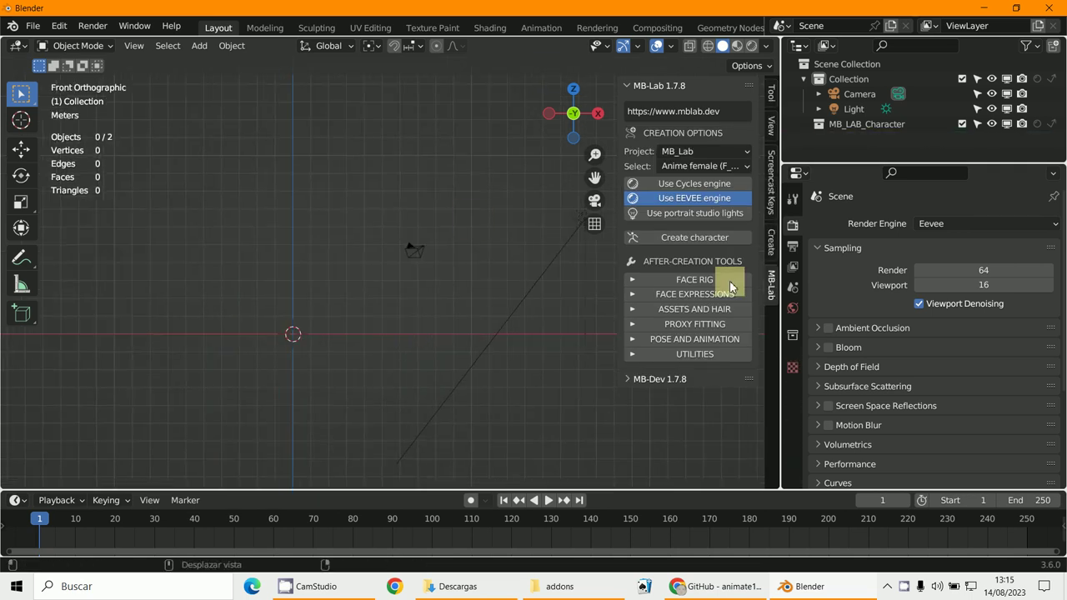
pyautogui.click(689, 166)
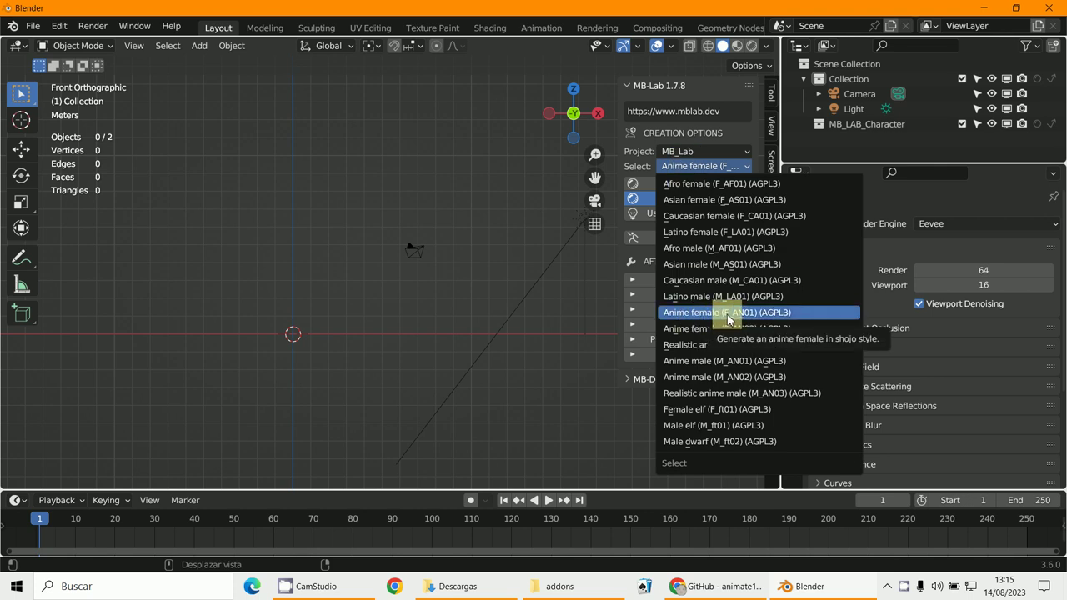
pyautogui.click(728, 314)
pyautogui.click(693, 183)
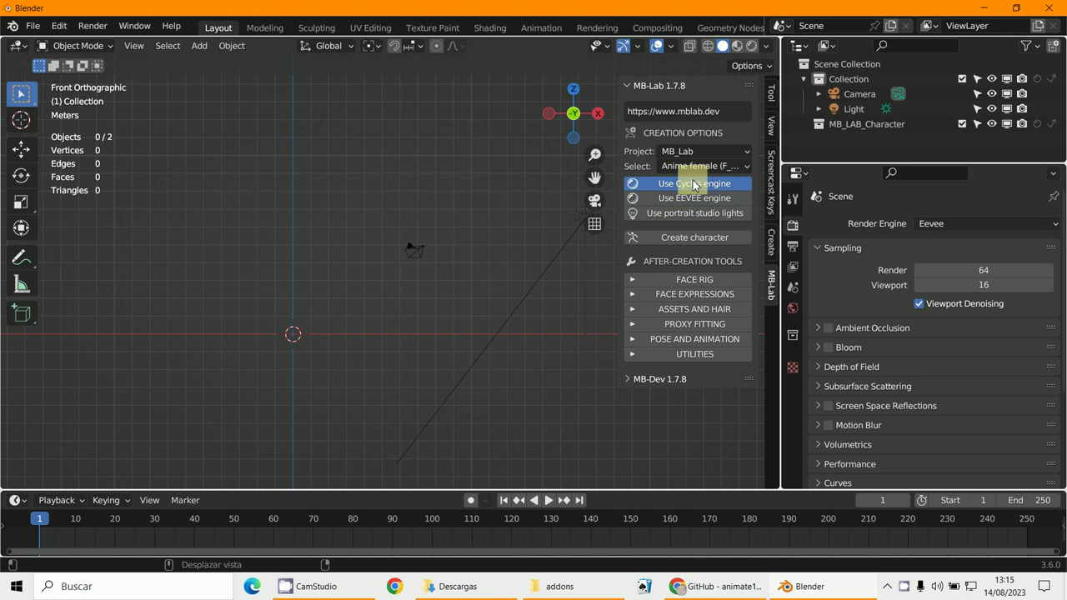
pyautogui.click(956, 233)
pyautogui.click(950, 270)
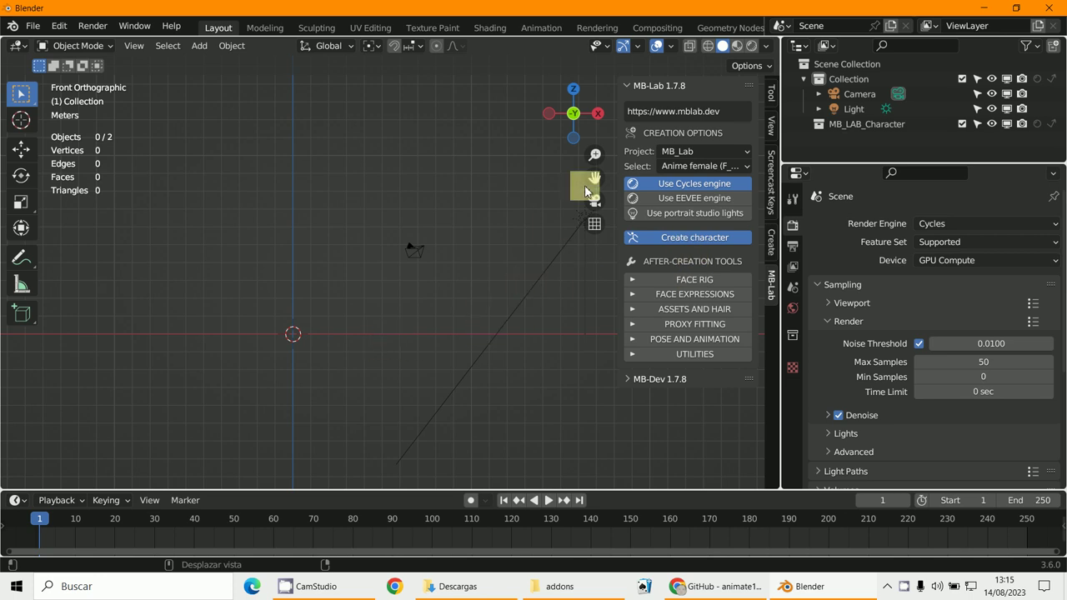
pyautogui.moveTo(595, 189); pyautogui.dragTo(597, 274)
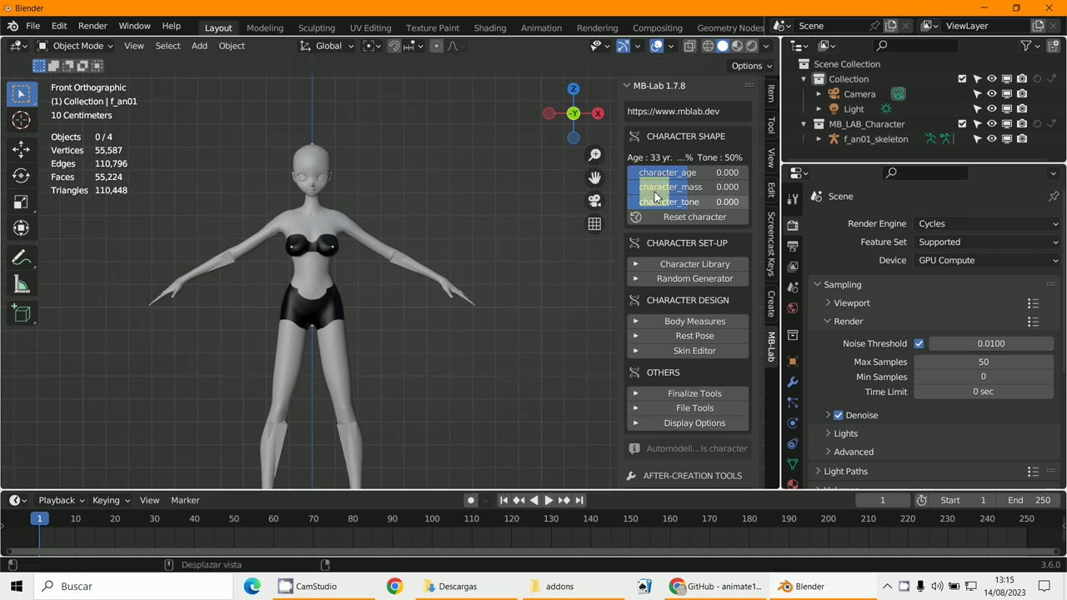
# Preview the new F_AN01 character in rendered shading and frame its whole figure from the front.
pyautogui.click(752, 46)
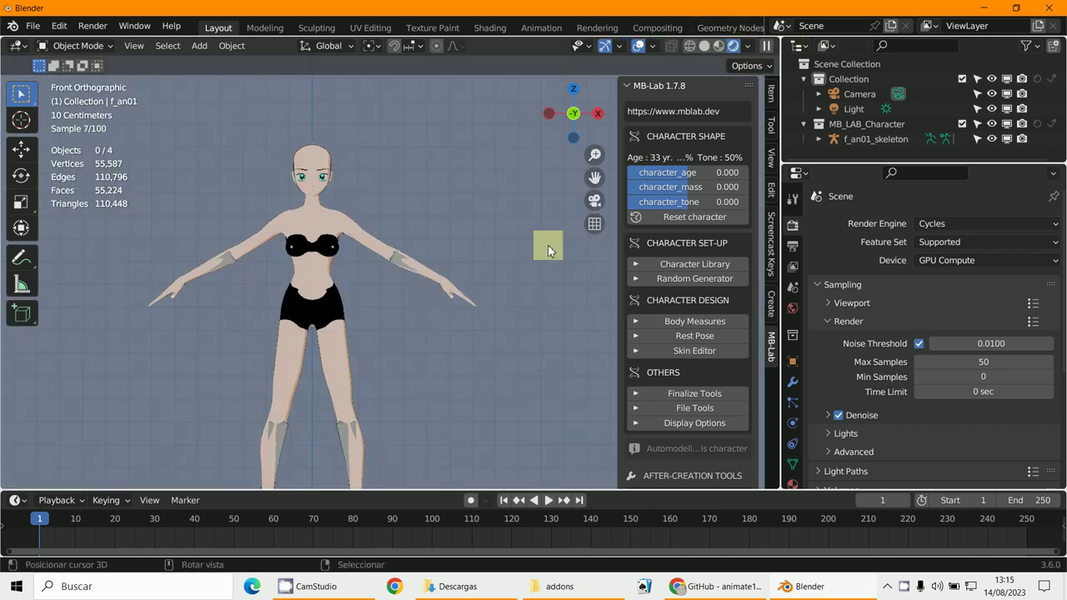
pyautogui.moveTo(547, 244); pyautogui.dragTo(508, 306, button='middle')
pyautogui.press('KP_1')
pyautogui.scroll(-2, 623, 405)
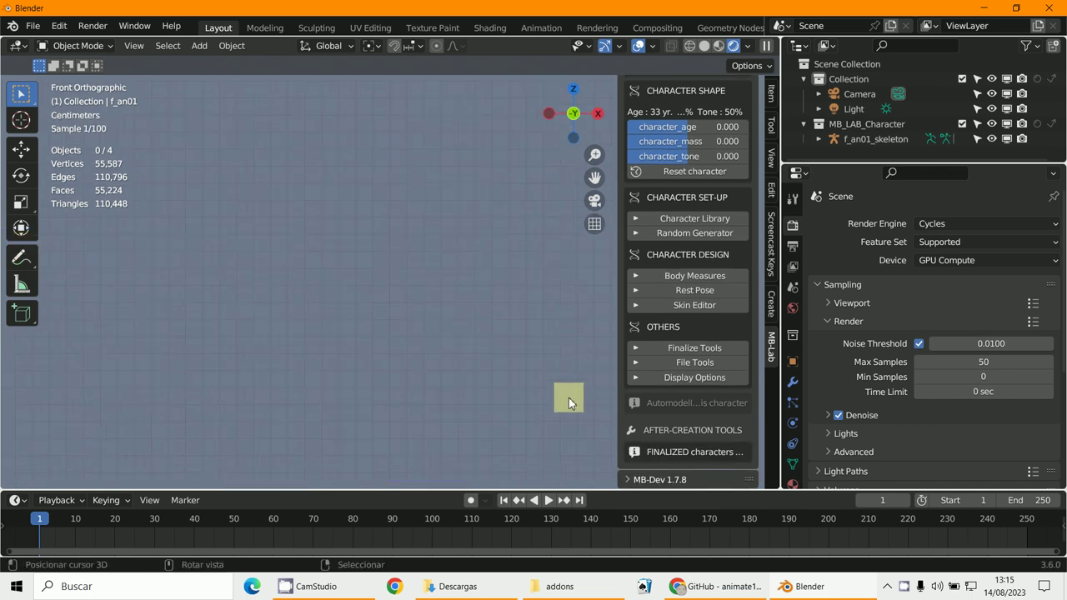
pyautogui.press('Home')
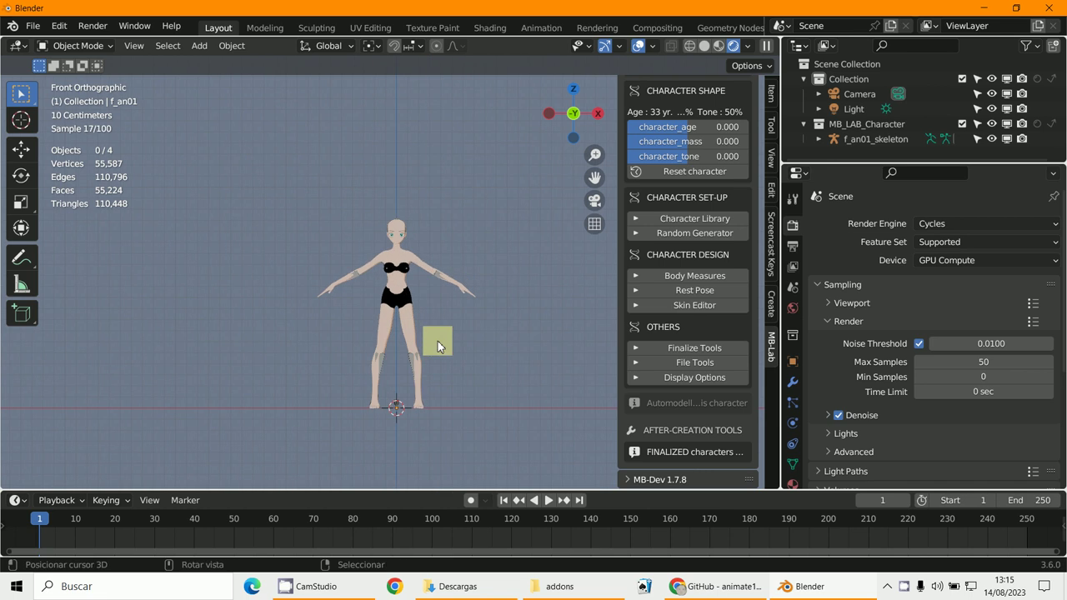
# Delete the F_AN01 character's body and its remaining skeleton.
pyautogui.moveTo(402, 295); pyautogui.dragTo(406, 296)
pyautogui.keyDown('alt'); pyautogui.click(403, 294); pyautogui.keyUp('alt')
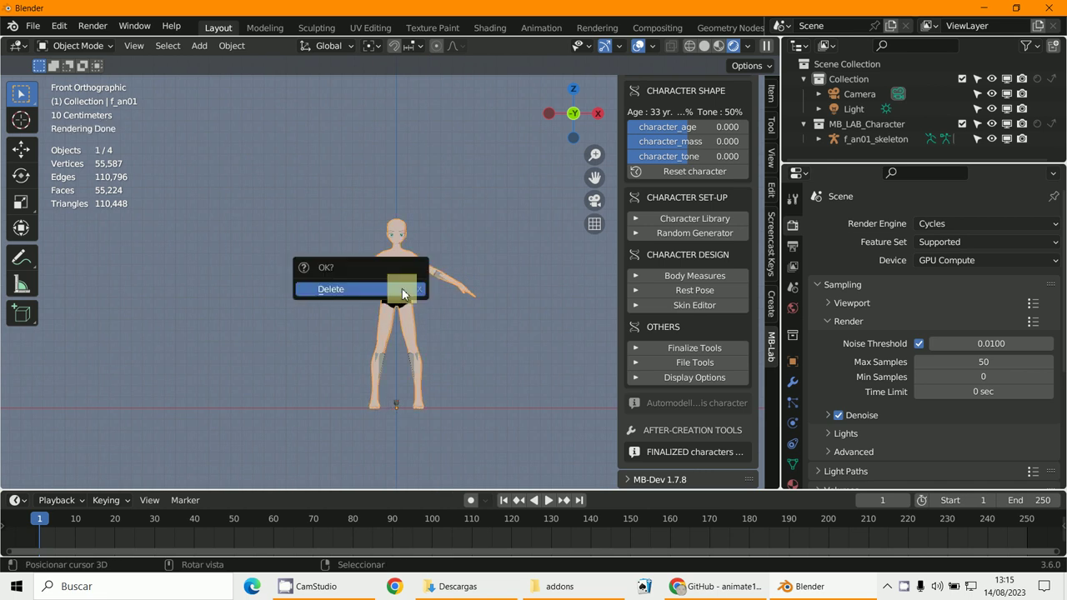
pyautogui.click(402, 292)
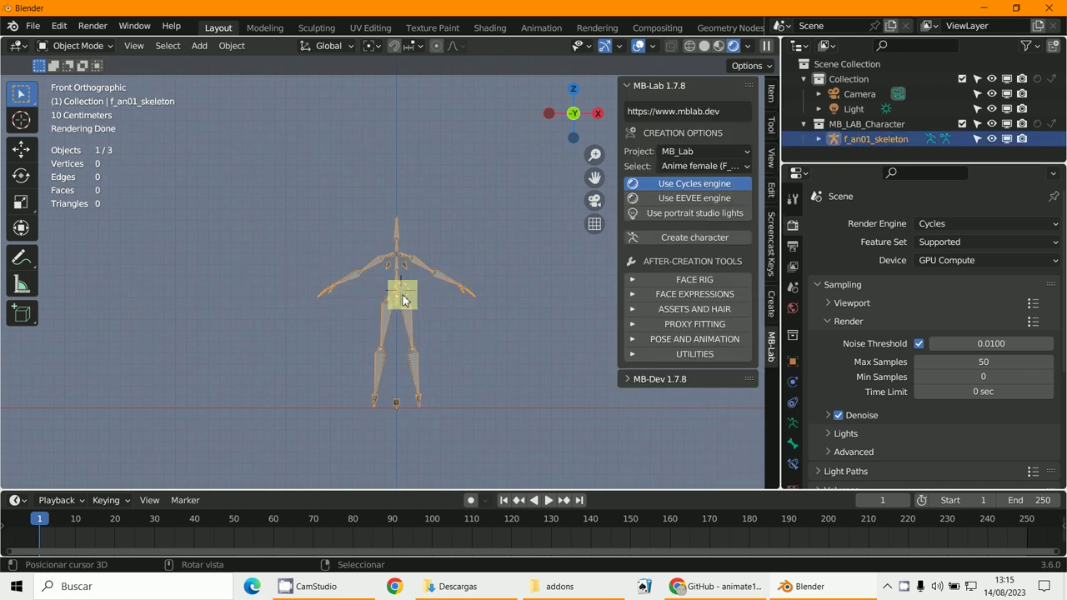
pyautogui.press('Delete')
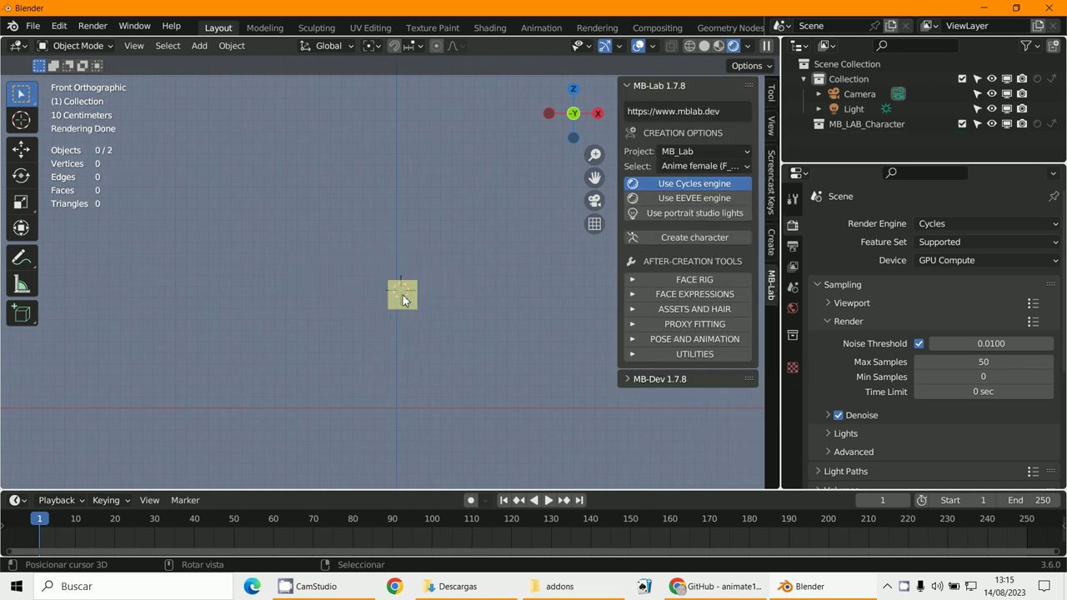
# Return the viewport to solid shading and create a Latino male (M_LA01) character.
pyautogui.click(707, 47)
pyautogui.click(669, 167)
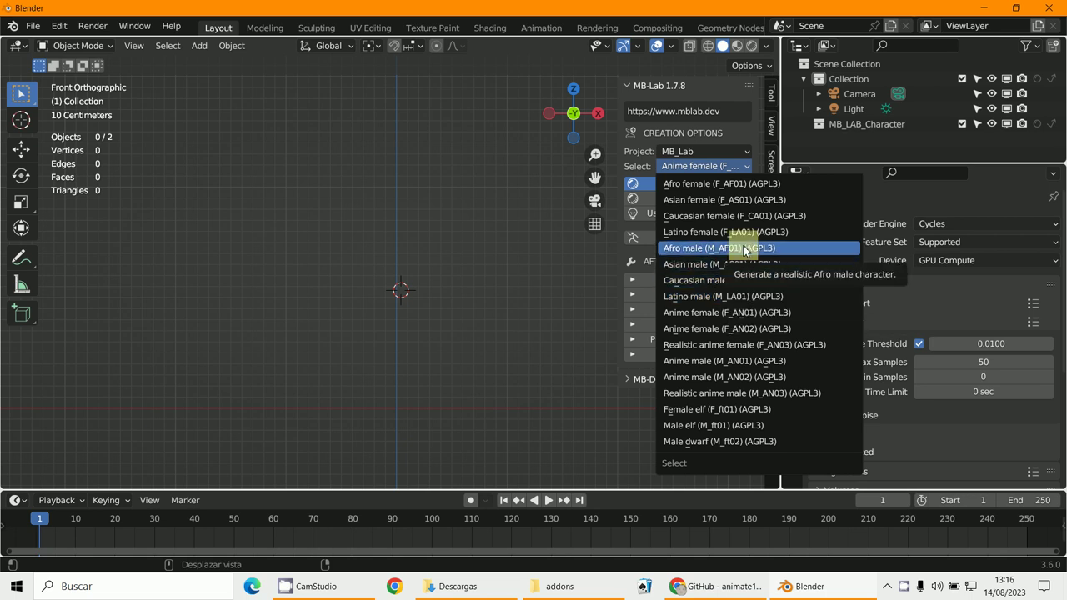
pyautogui.click(731, 297)
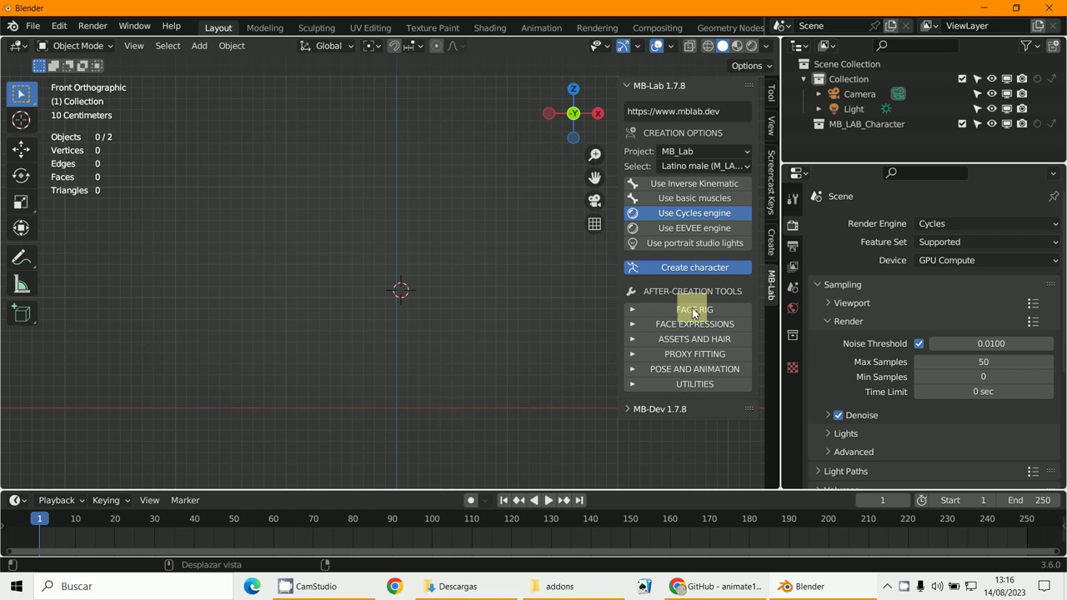
pyautogui.click(636, 265)
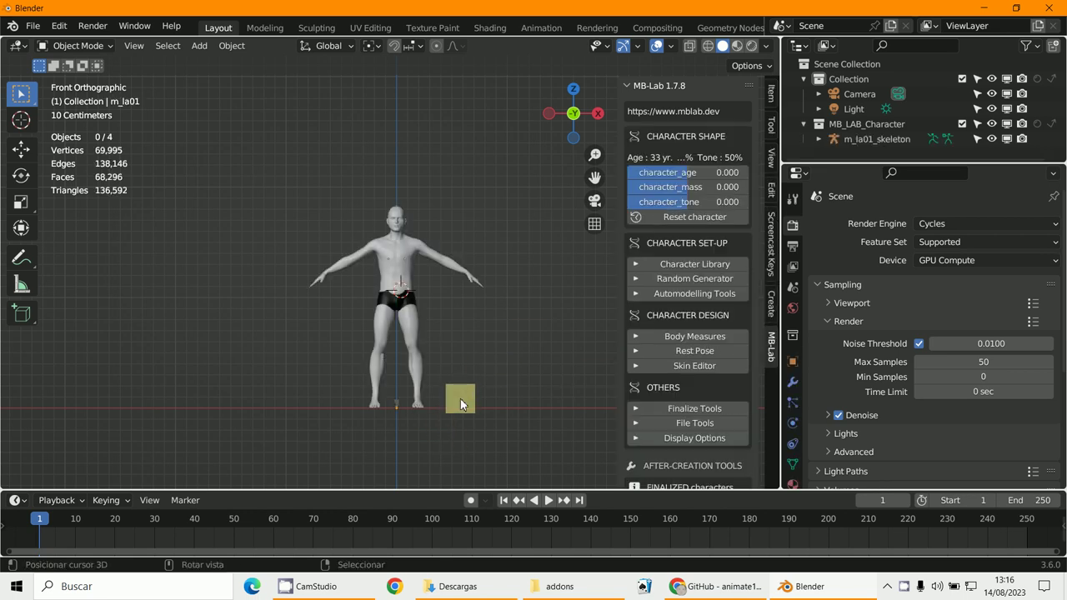
pyautogui.scroll(8, 460, 400)
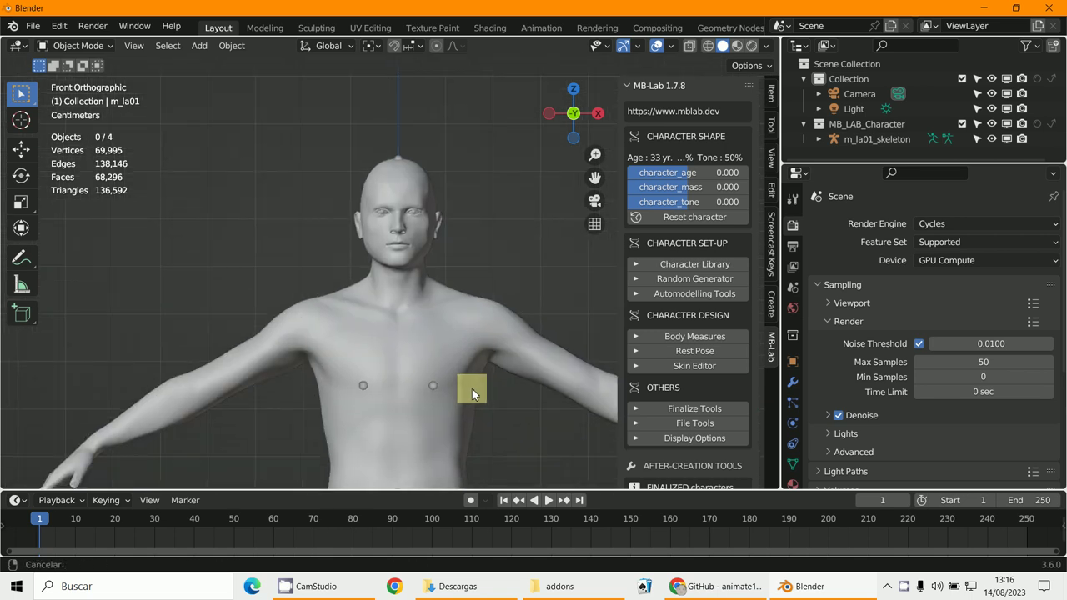
# Set the Latino male's character_age to -1.000, character_mass to -0.600 and character_tone to 1.000, checking the body from several views.
pyautogui.scroll(-5, 471, 388)
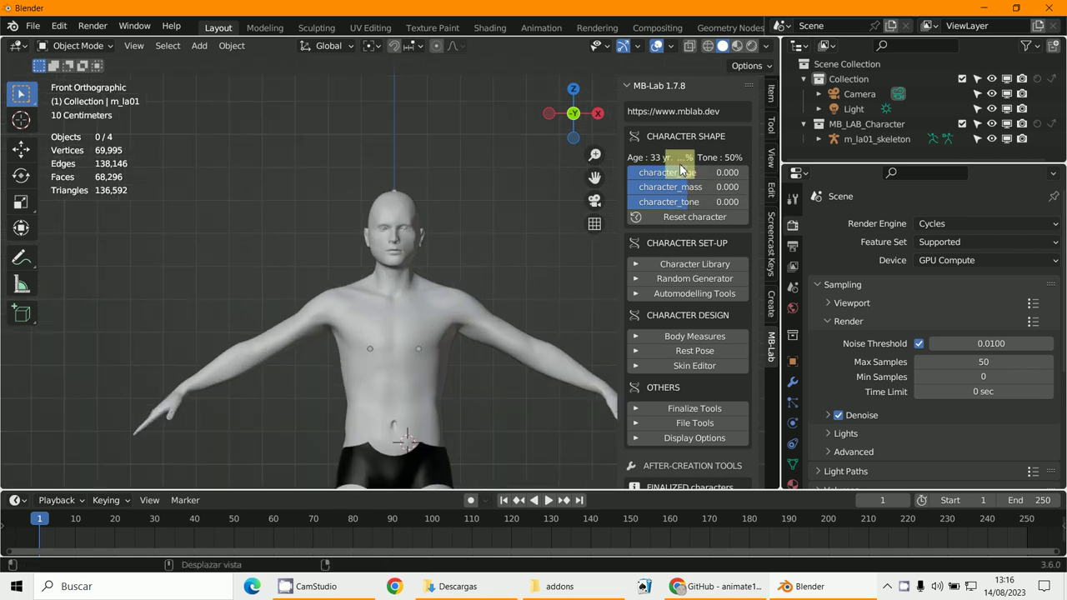
pyautogui.moveTo(689, 178); pyautogui.dragTo(590, 313)
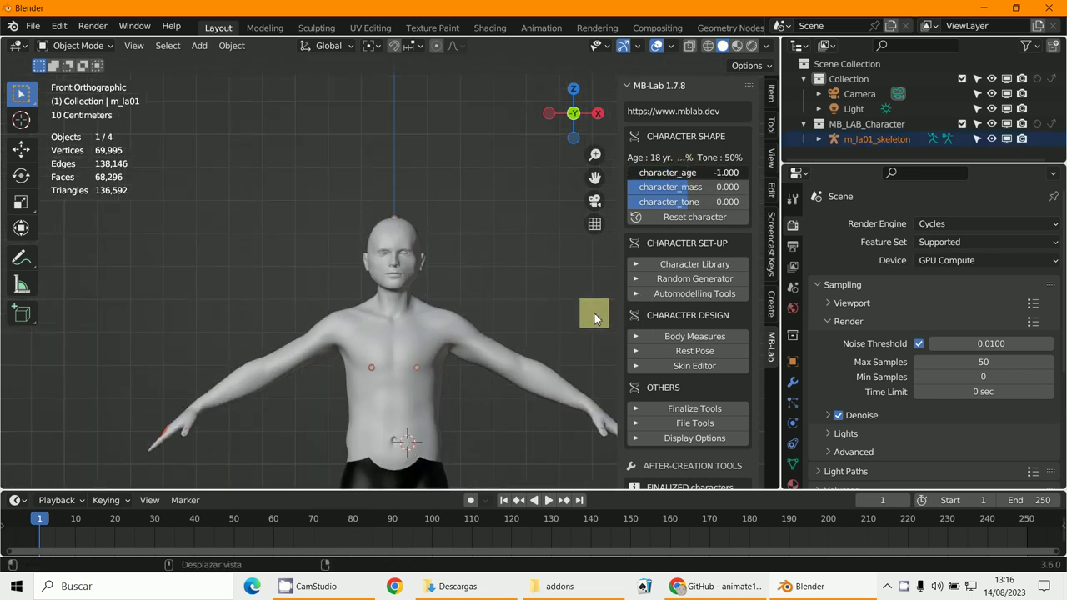
pyautogui.moveTo(644, 192); pyautogui.dragTo(650, 342)
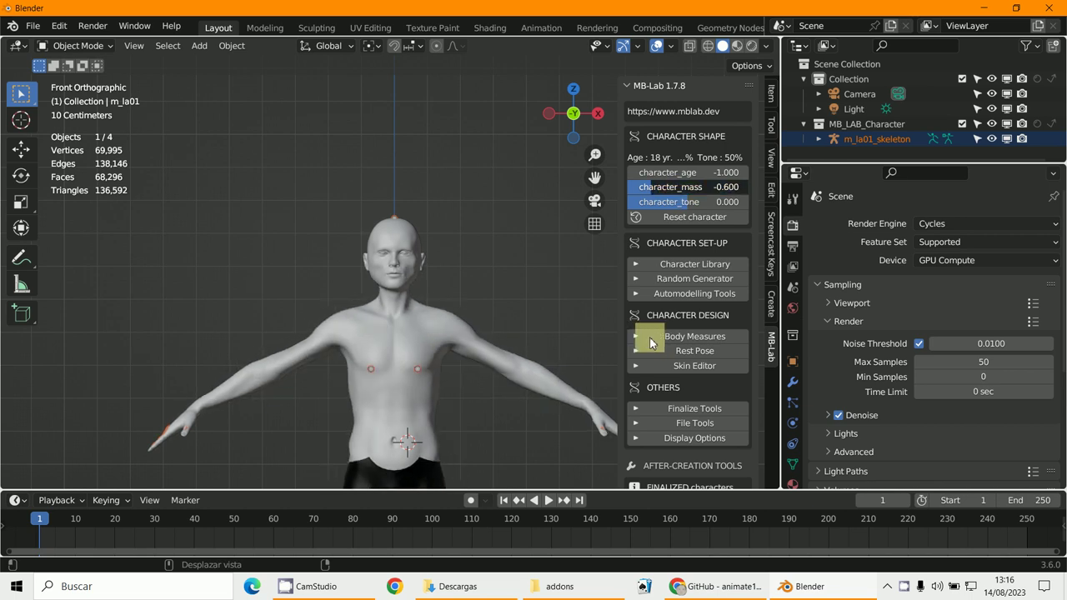
pyautogui.moveTo(679, 203); pyautogui.dragTo(736, 203)
pyautogui.scroll(6, 499, 282)
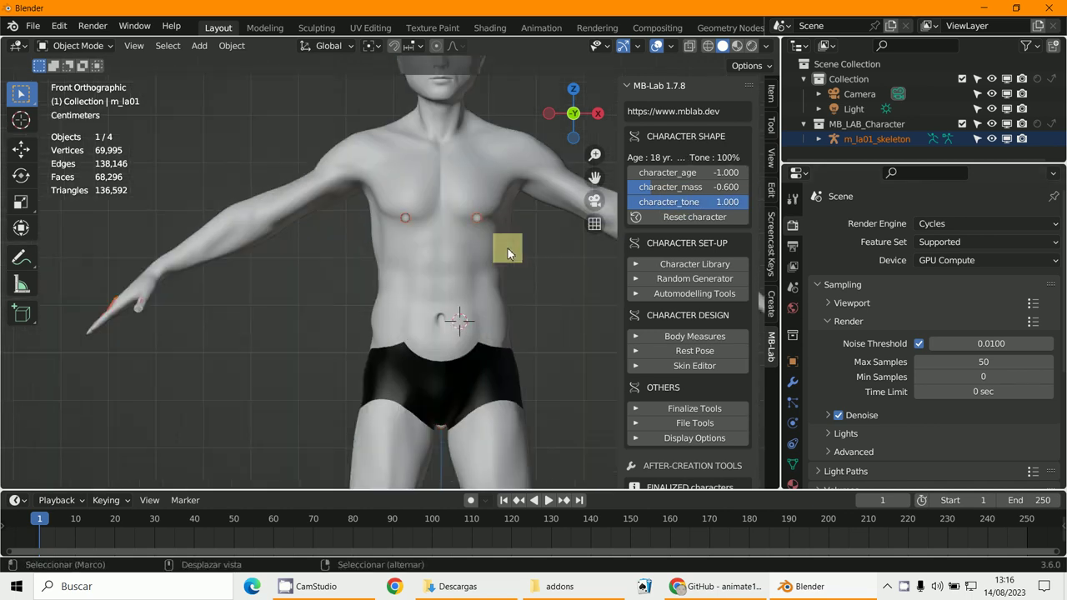
pyautogui.moveTo(495, 311); pyautogui.dragTo(311, 289, button='middle')
pyautogui.scroll(-5, 441, 306)
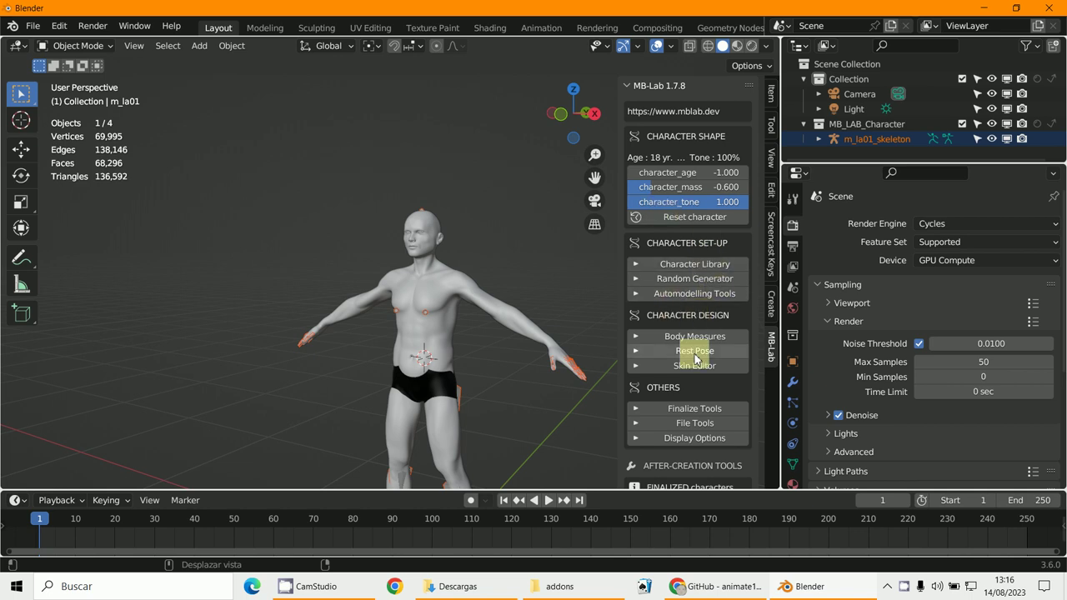
# Open the character's Skin Editor settings and bring the eye and skin parameters into view.
pyautogui.scroll(-1, 707, 246)
pyautogui.scroll(-1, 707, 244)
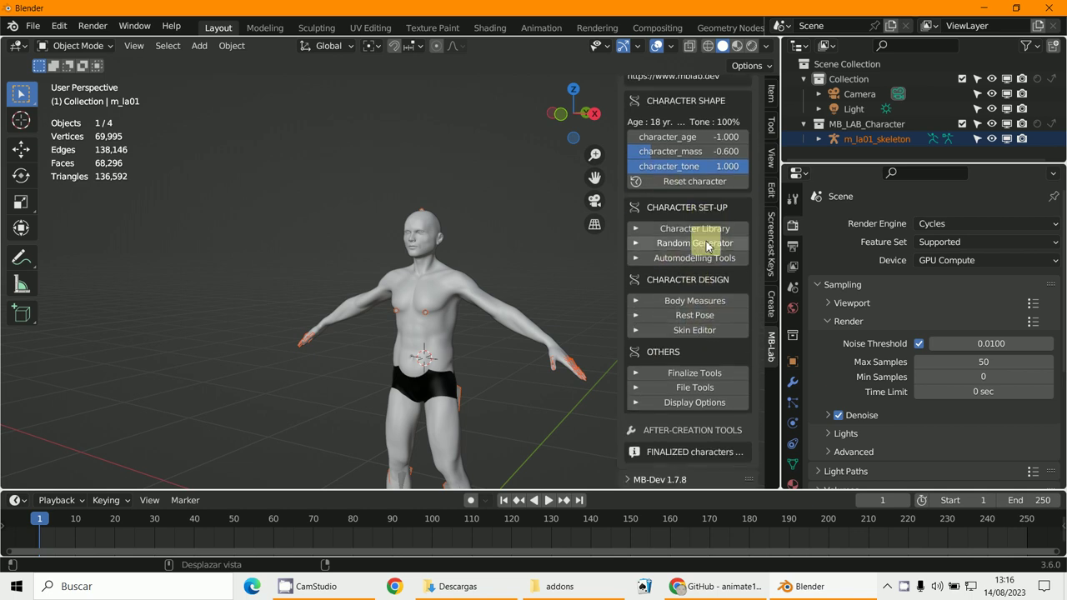
pyautogui.scroll(3, 706, 242)
pyautogui.scroll(-3, 698, 208)
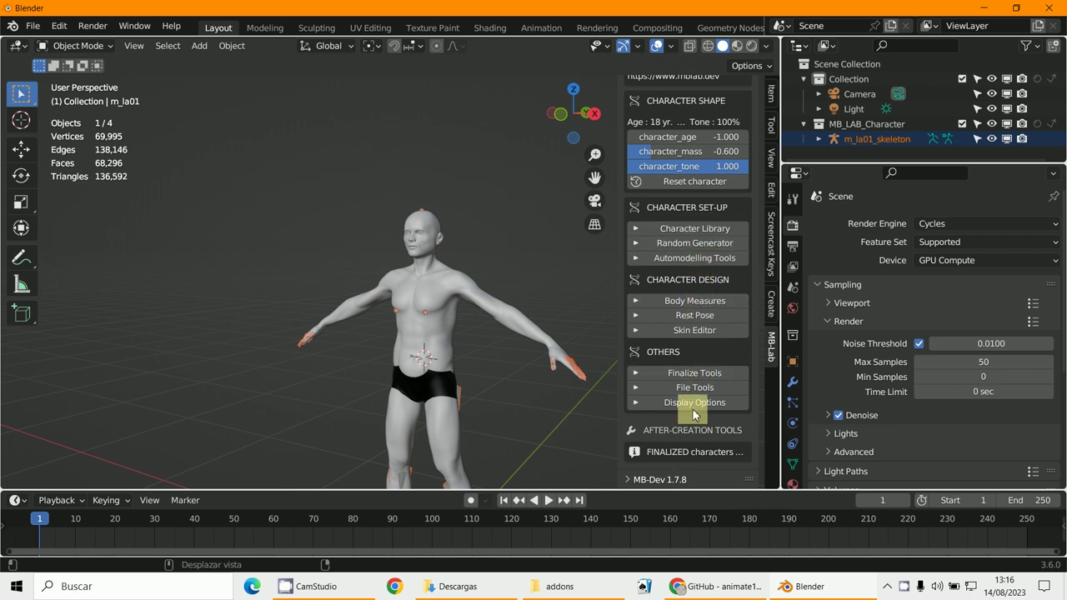
pyautogui.click(702, 331)
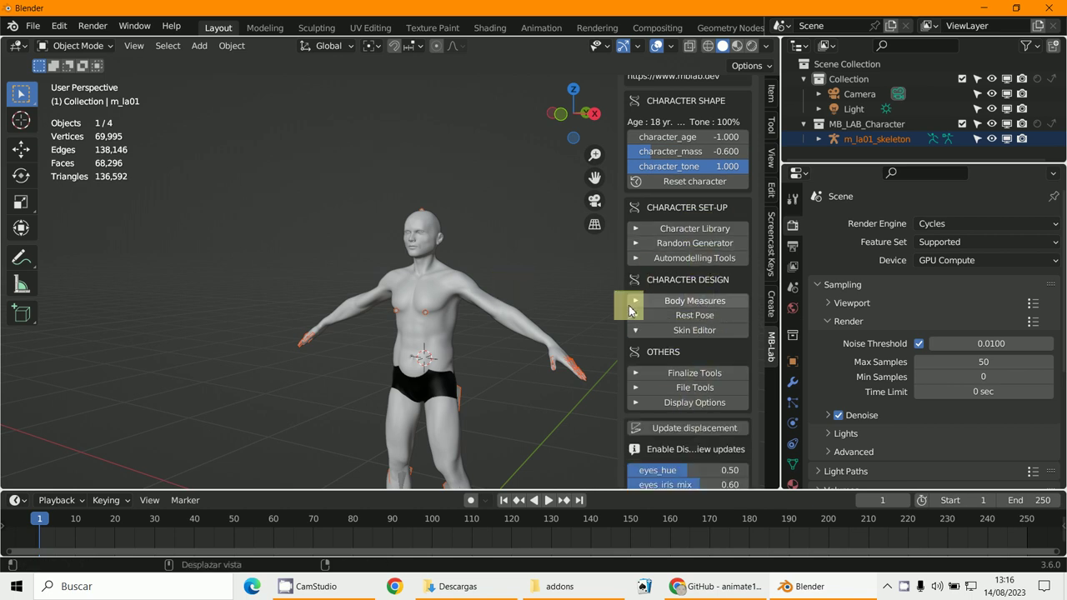
pyautogui.scroll(-2, 640, 304)
pyautogui.scroll(-6, 639, 286)
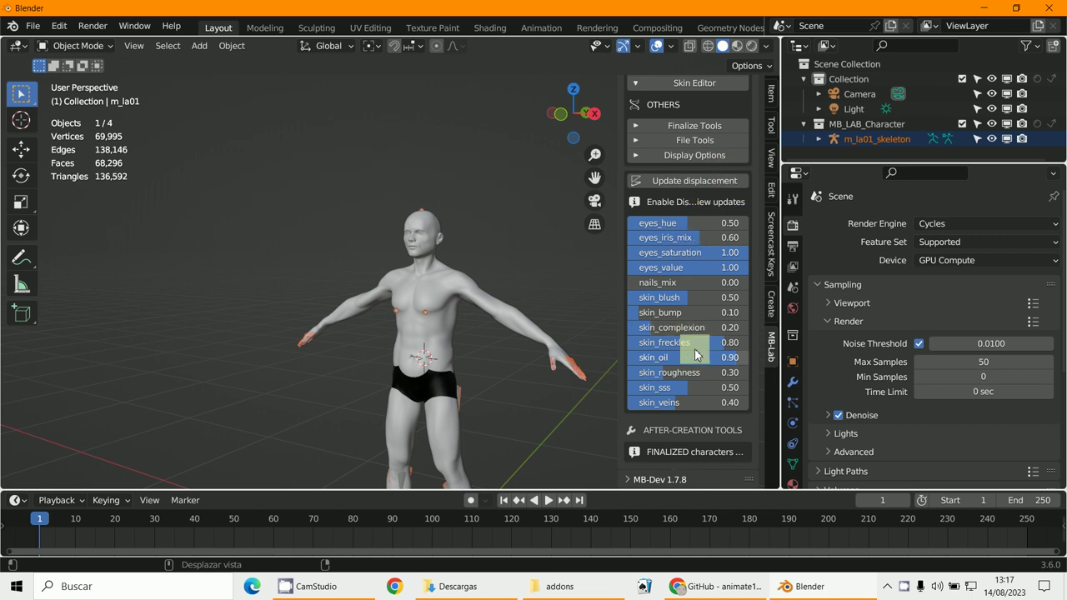
pyautogui.scroll(1, 702, 298)
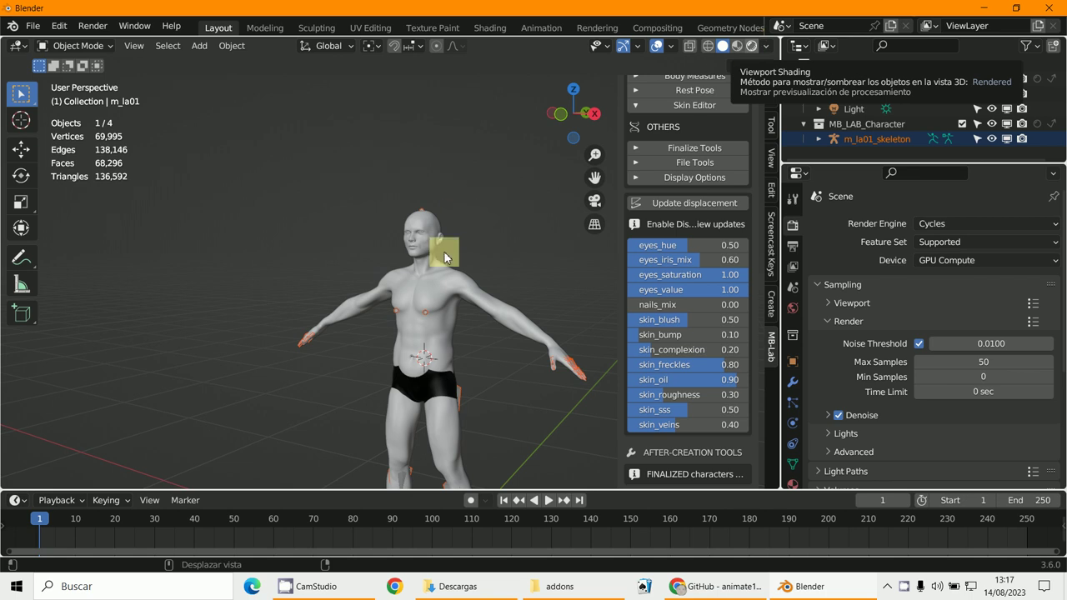
# Preview the Latino male's head and torso up close in rendered shading.
pyautogui.click(752, 46)
pyautogui.scroll(4, 472, 296)
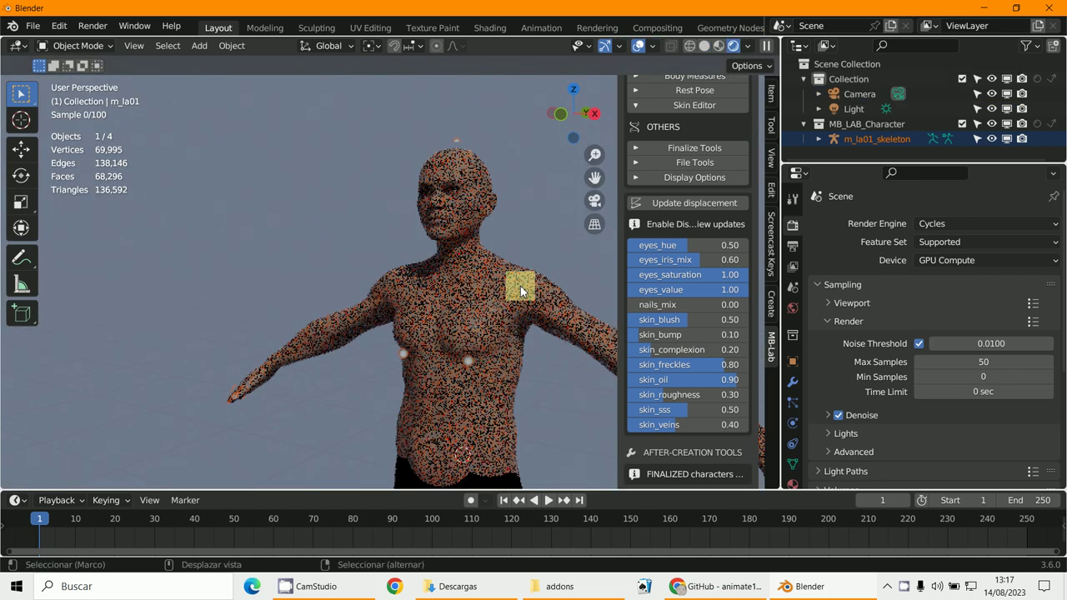
pyautogui.keyDown('shift'); pyautogui.moveTo(521, 286); pyautogui.dragTo(447, 311, button='middle'); pyautogui.keyUp('shift')
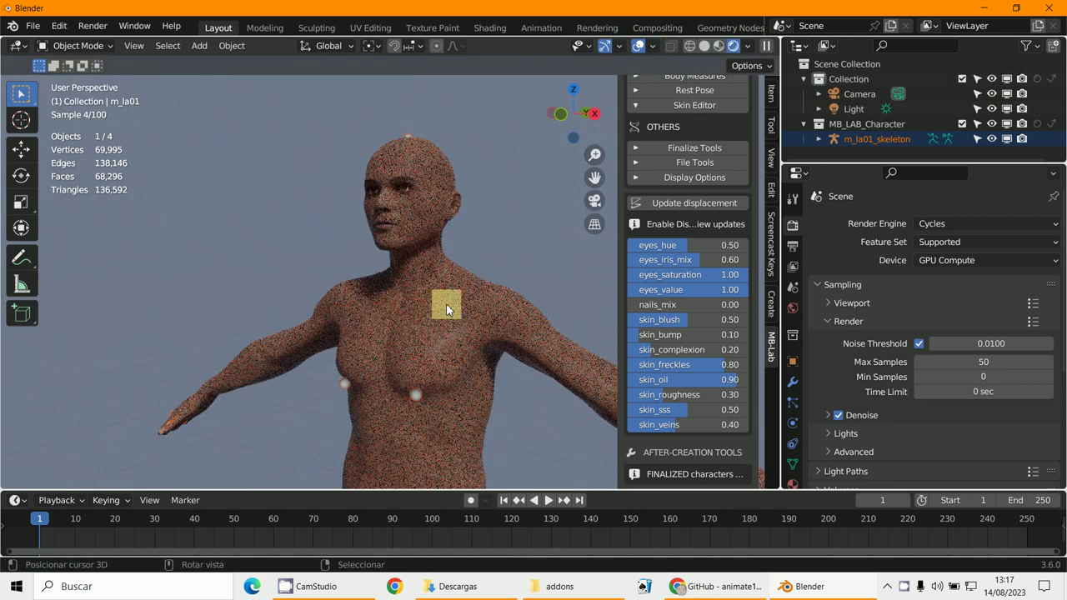
pyautogui.scroll(1, 443, 315)
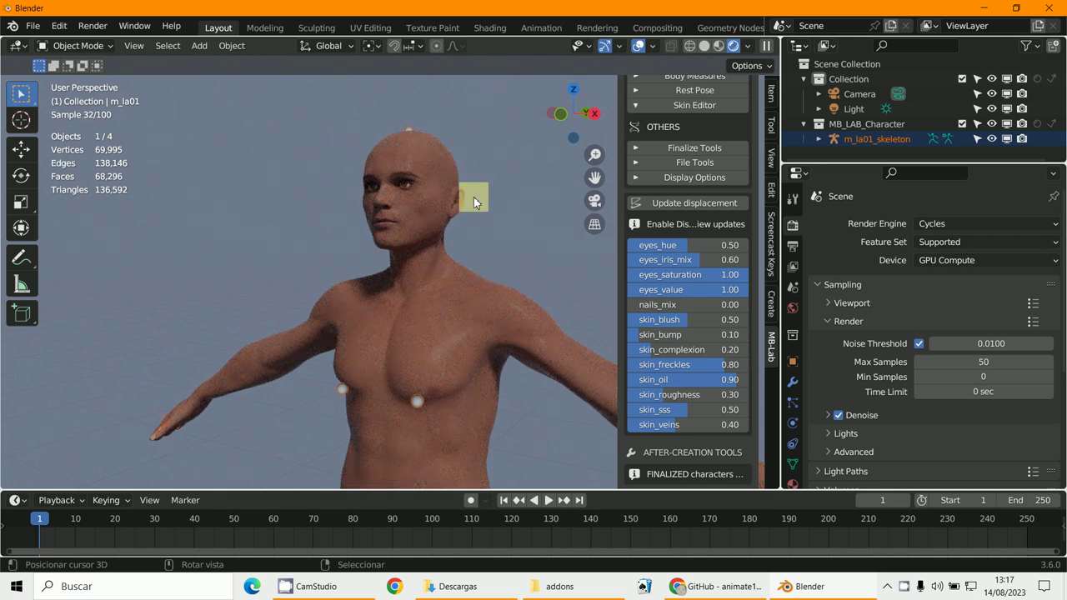
# Update the character's skin displacement and frame the figure from the front.
pyautogui.click(678, 205)
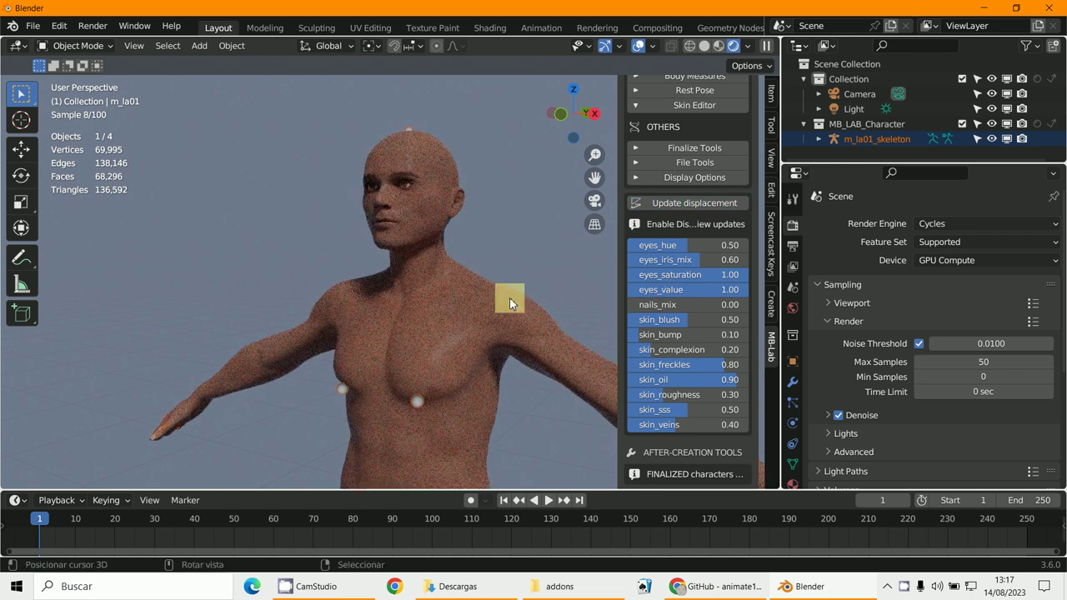
pyautogui.moveTo(513, 350); pyautogui.dragTo(514, 379, button='middle')
pyautogui.press('KP_1')
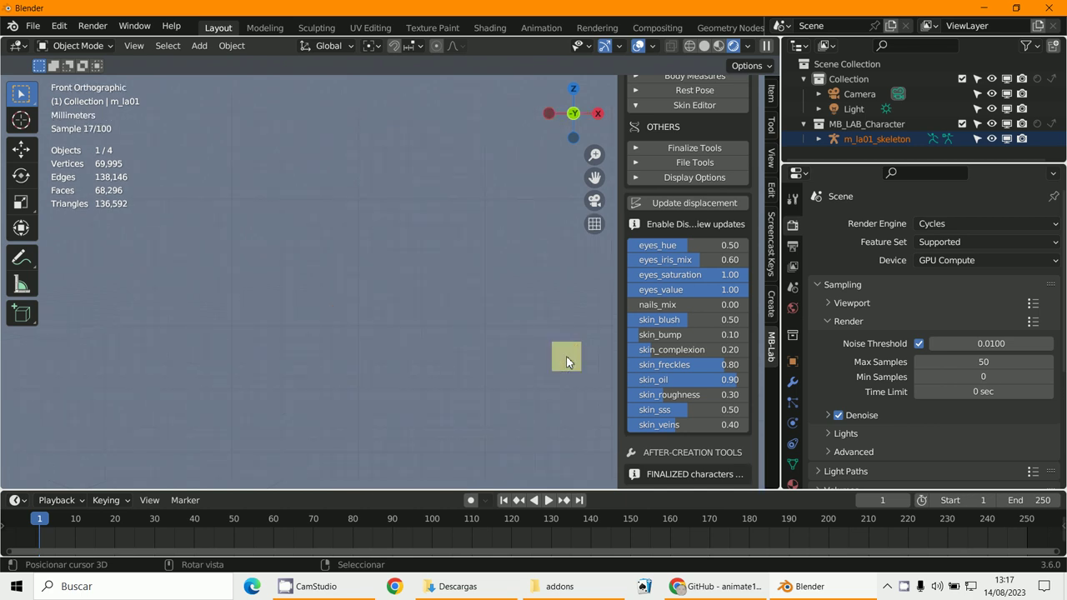
pyautogui.press('KP_Decimal')
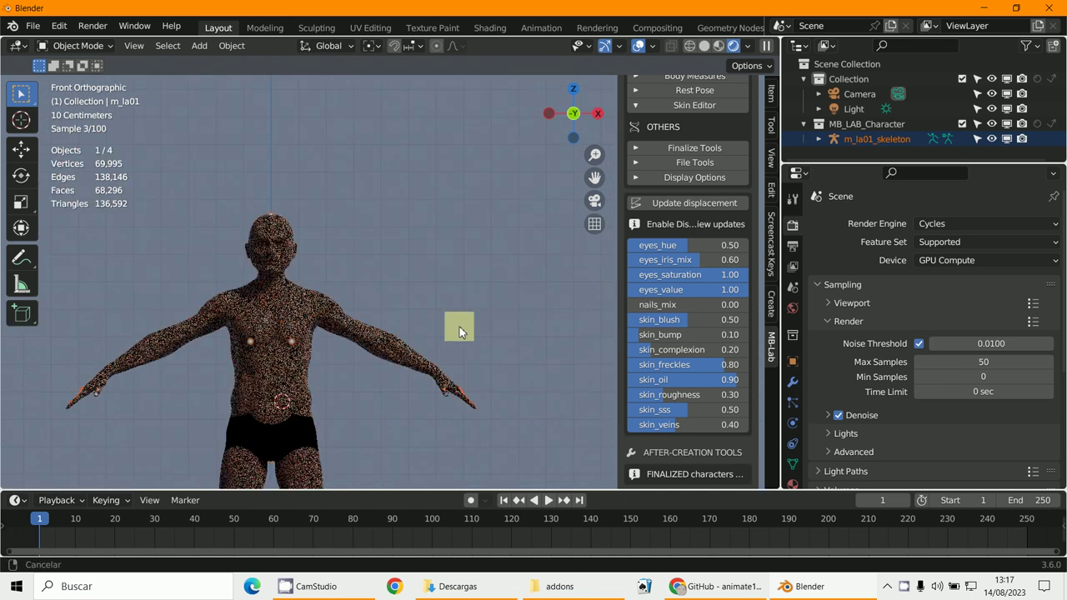
# Frame the torso close up at an angle in solid shading and preview it in rendered shading.
pyautogui.click(699, 48)
pyautogui.moveTo(542, 174); pyautogui.dragTo(448, 241, button='middle')
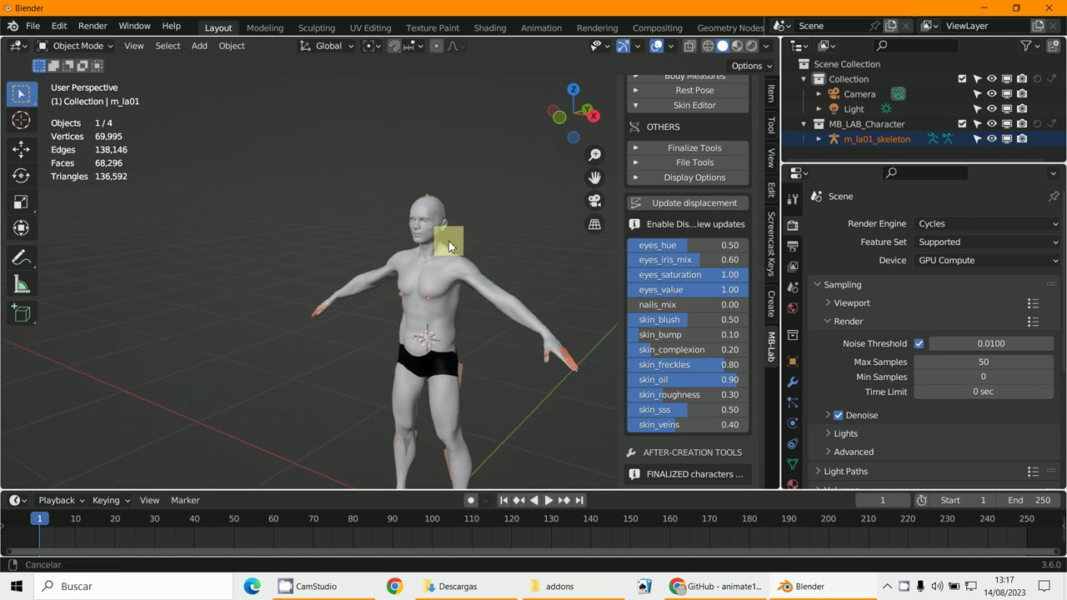
pyautogui.scroll(7, 449, 241)
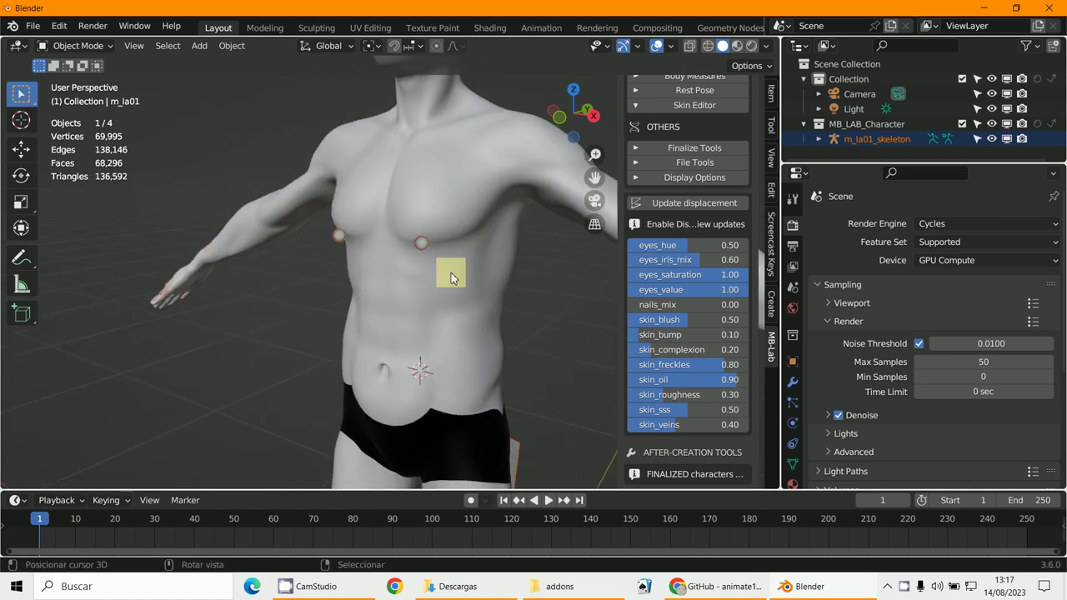
pyautogui.click(755, 47)
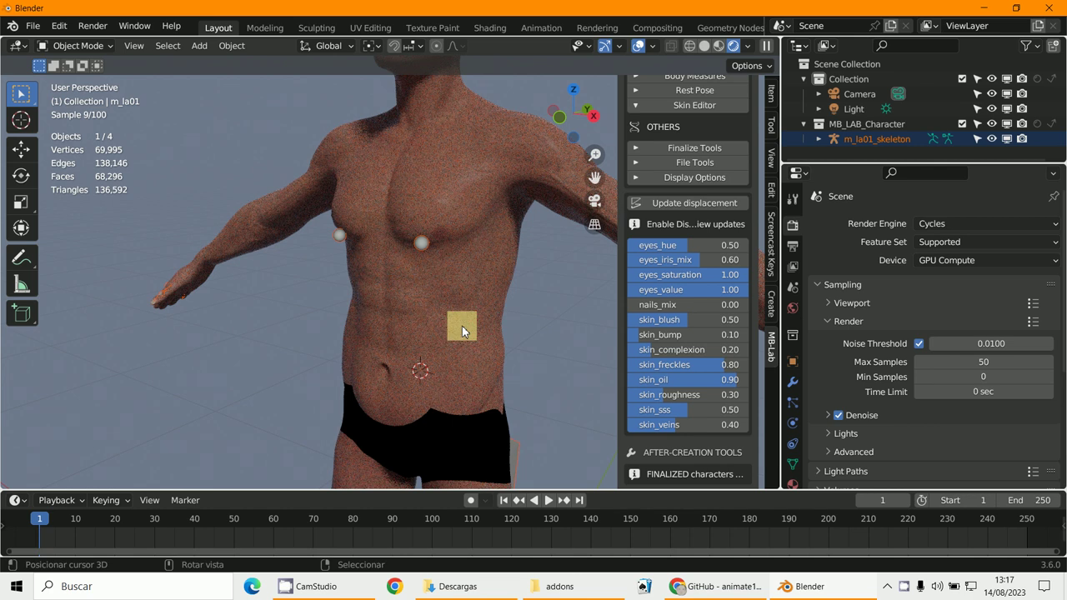
pyautogui.moveTo(462, 332); pyautogui.dragTo(409, 312, button='middle')
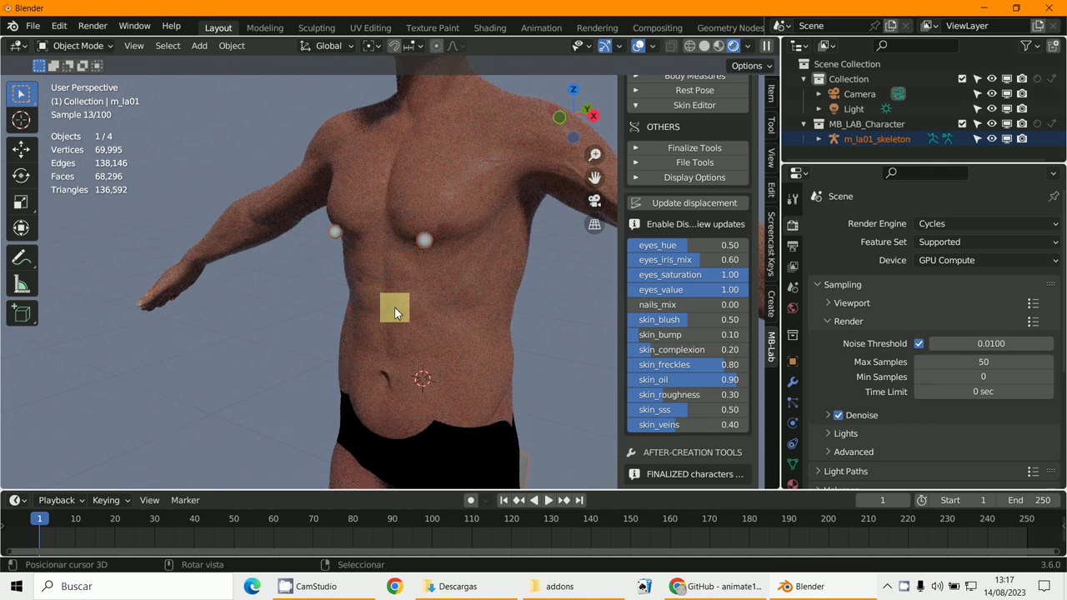
# Replace the Outliner with a UV Editor showing human_male_bump.png and enlarge that area.
pyautogui.click(803, 52)
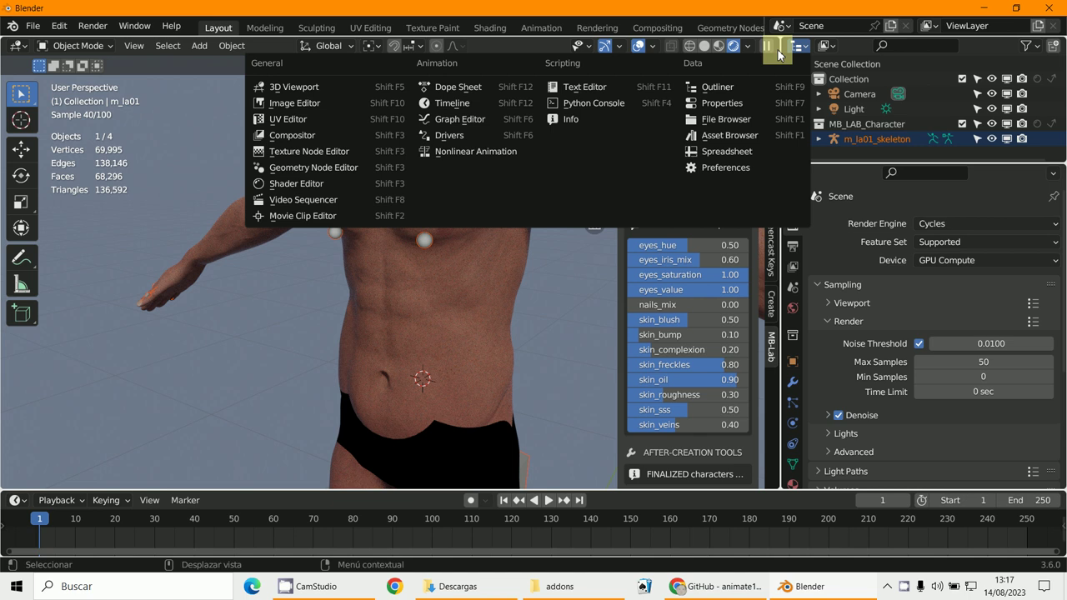
pyautogui.click(321, 118)
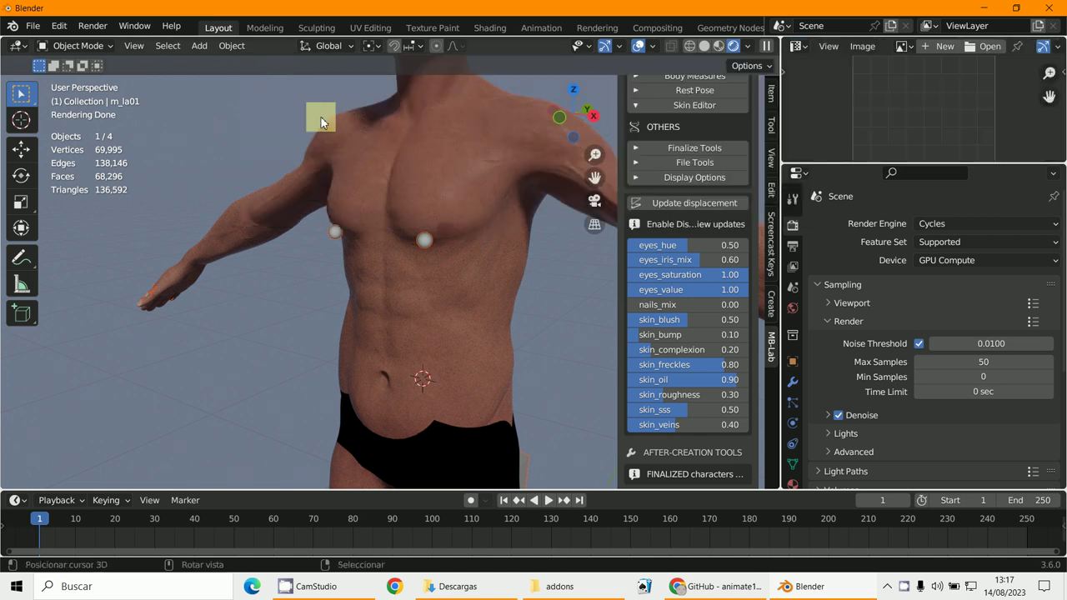
pyautogui.click(905, 47)
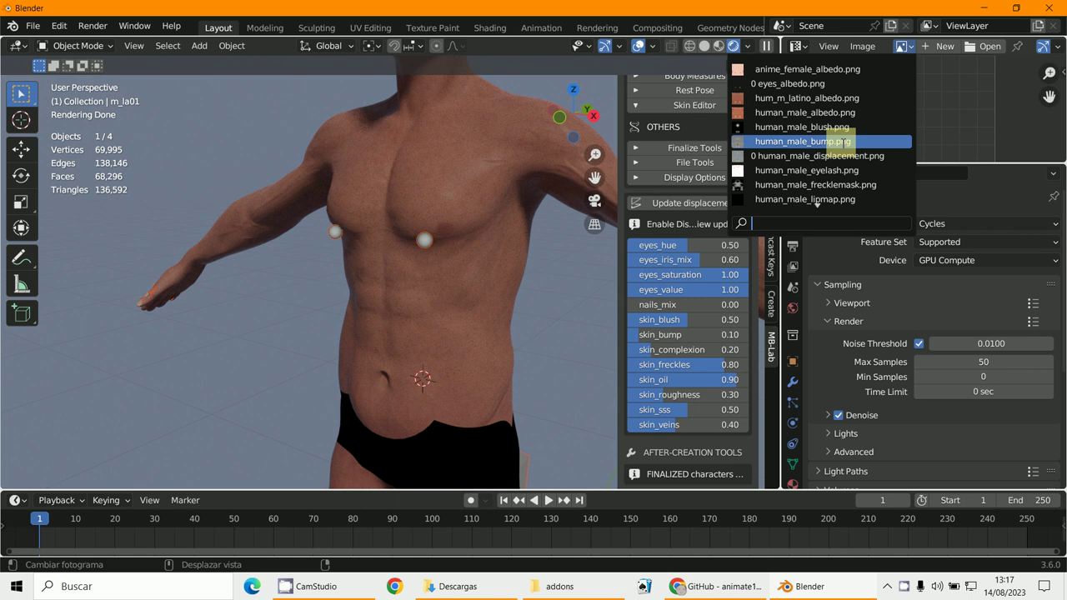
pyautogui.click(905, 142)
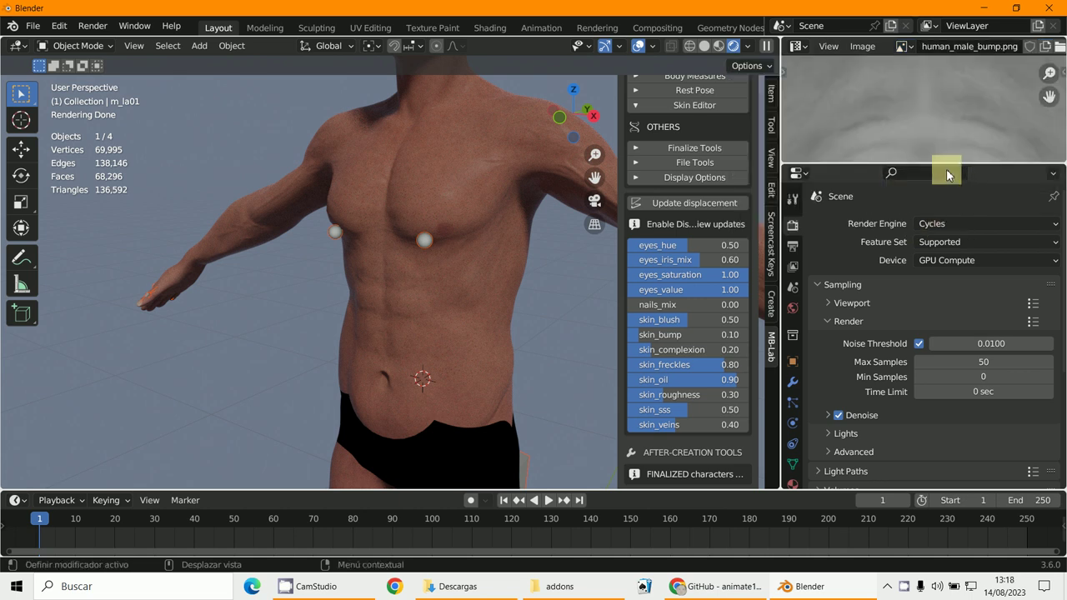
pyautogui.moveTo(943, 172); pyautogui.dragTo(972, 382)
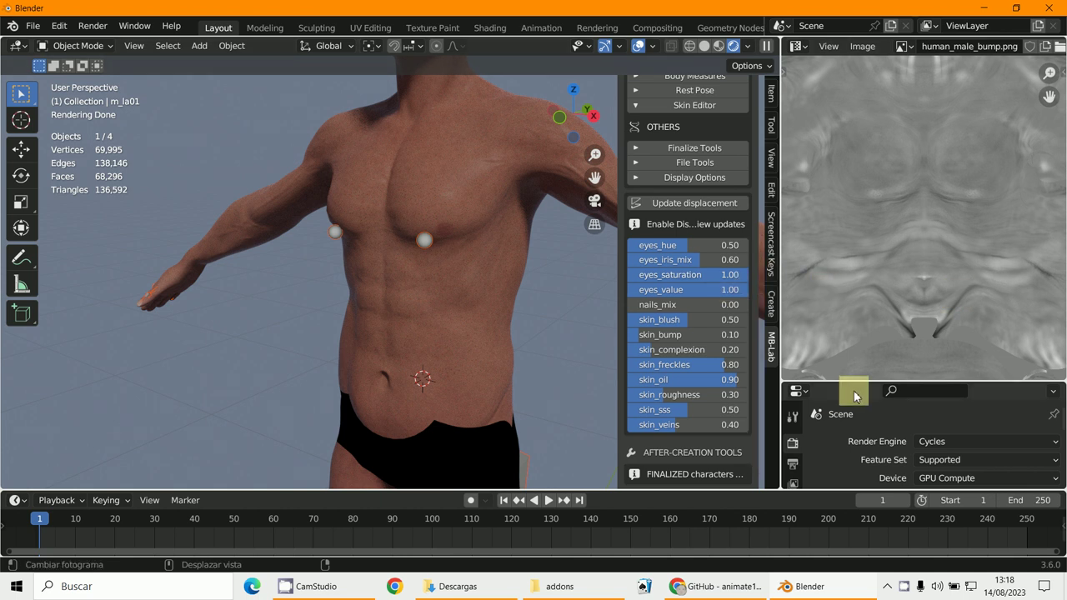
pyautogui.moveTo(850, 382); pyautogui.dragTo(863, 223)
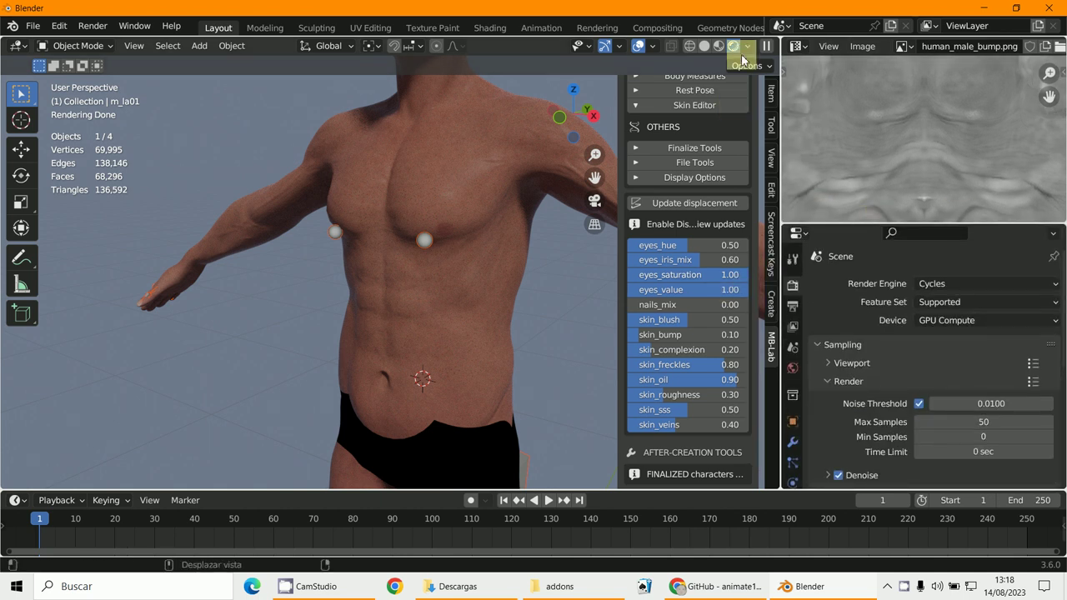
# Split the 3D viewport horizontally, make the lower area a Shader Editor, and enlarge it over most of the height.
pyautogui.moveTo(778, 46)
pyautogui.mouseDown()
pyautogui.moveTo(763, 297)
pyautogui.moveTo(733, 265)
pyautogui.mouseUp()
pyautogui.click(17, 271)
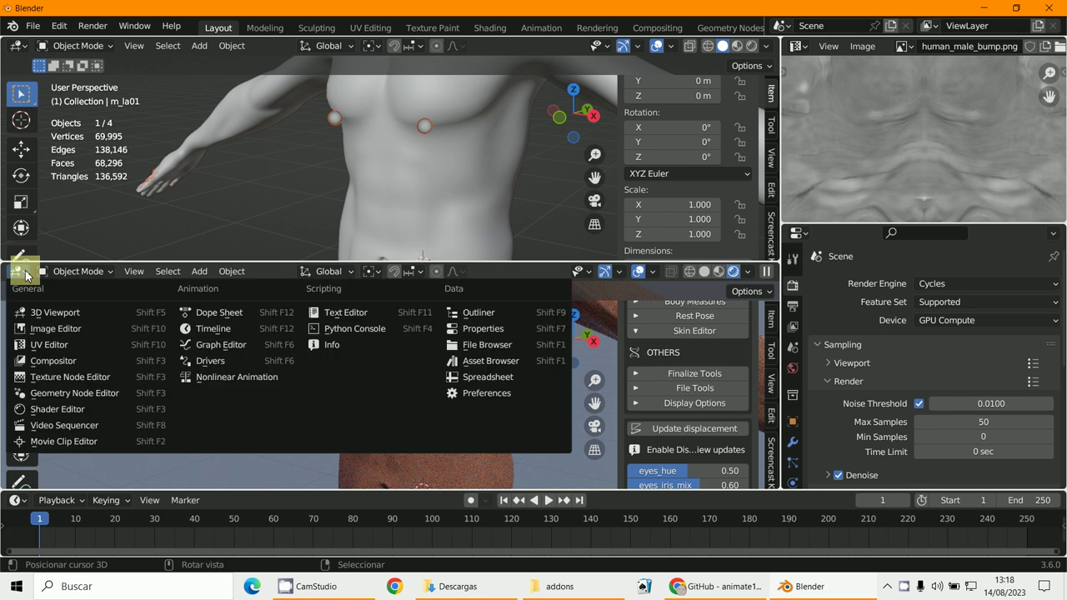
pyautogui.click(81, 410)
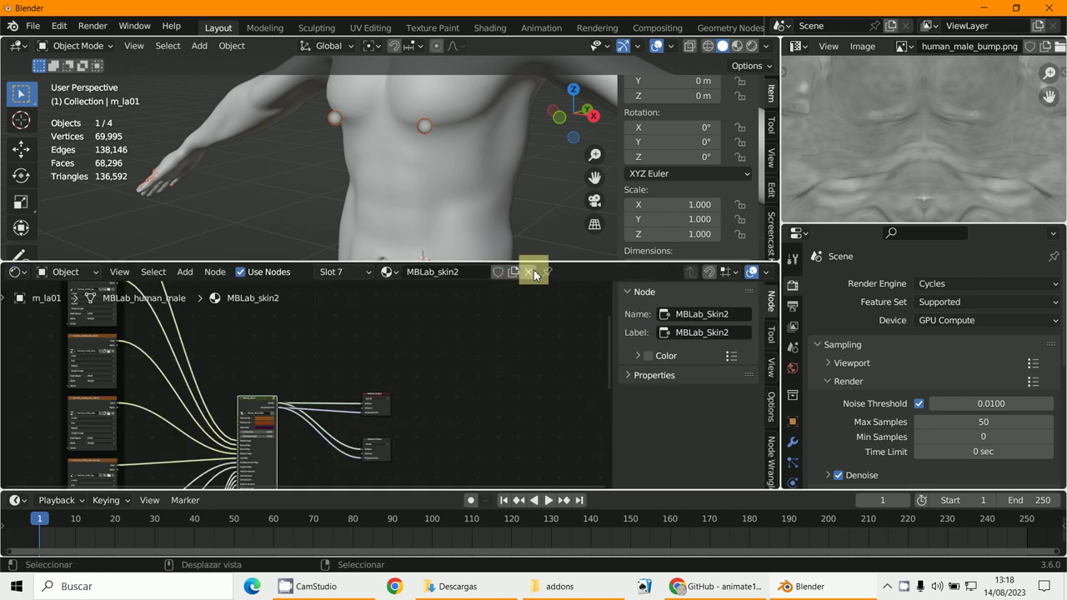
pyautogui.moveTo(550, 264); pyautogui.dragTo(567, 112)
# Locate the Human_mblab_skn_blush texture node in the MBLab_skin2 material and widen it enough to read its full image name.
pyautogui.scroll(2, 400, 374)
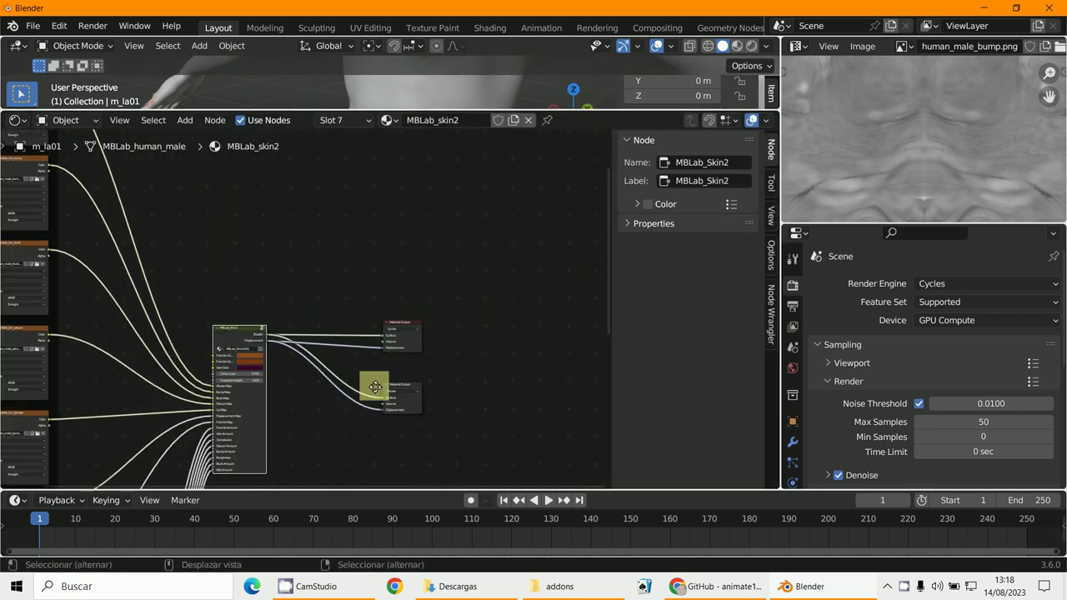
pyautogui.keyDown('ctrl'); pyautogui.hscroll(-5, 499, 287); pyautogui.keyUp('ctrl')
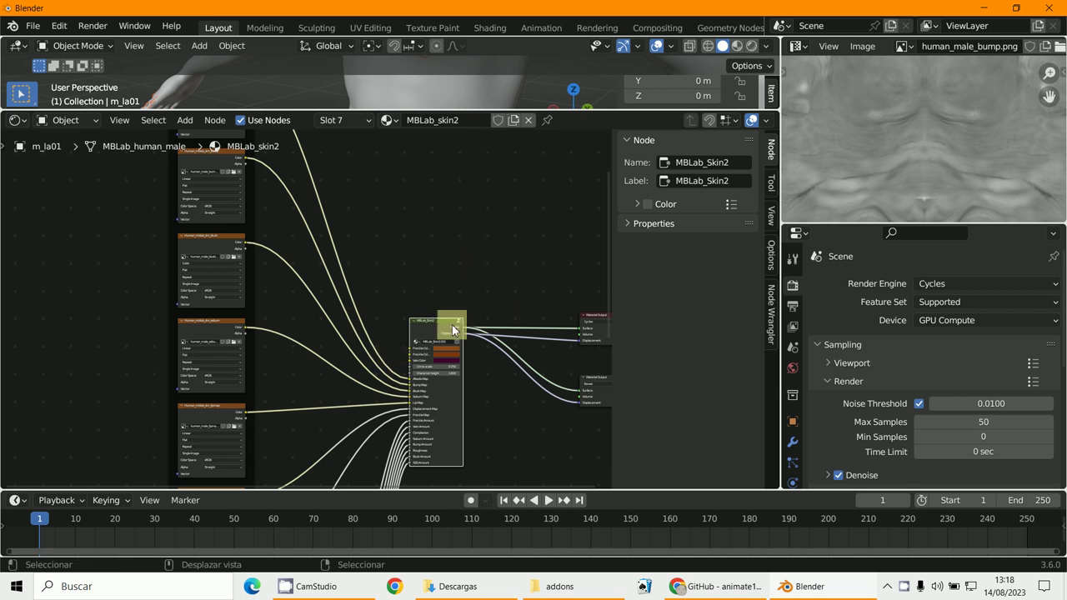
pyautogui.scroll(3, 401, 364)
pyautogui.moveTo(409, 417); pyautogui.dragTo(322, 305, button='middle')
pyautogui.scroll(3, 208, 359)
pyautogui.scroll(-2, 295, 353)
pyautogui.moveTo(295, 352); pyautogui.dragTo(424, 362, button='middle')
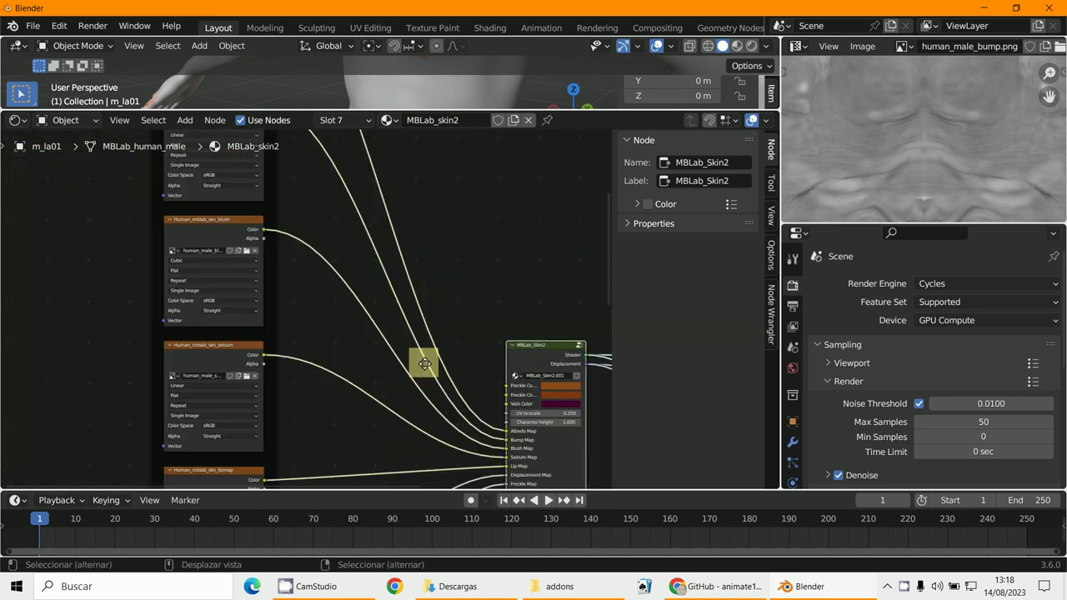
pyautogui.scroll(4, 361, 397)
pyautogui.scroll(5, 361, 398)
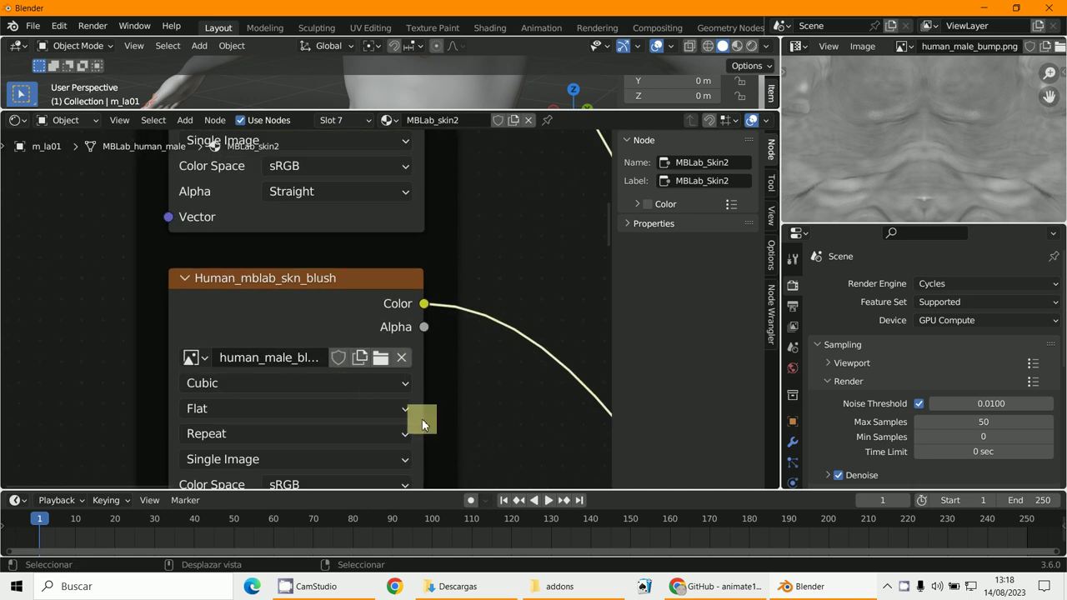
pyautogui.moveTo(422, 424); pyautogui.dragTo(503, 422)
# Widen the Human_mblab_skn_sebum texture node below it enough to read its full image name.
pyautogui.scroll(-3, 505, 428)
pyautogui.moveTo(505, 429); pyautogui.dragTo(488, 233, button='middle')
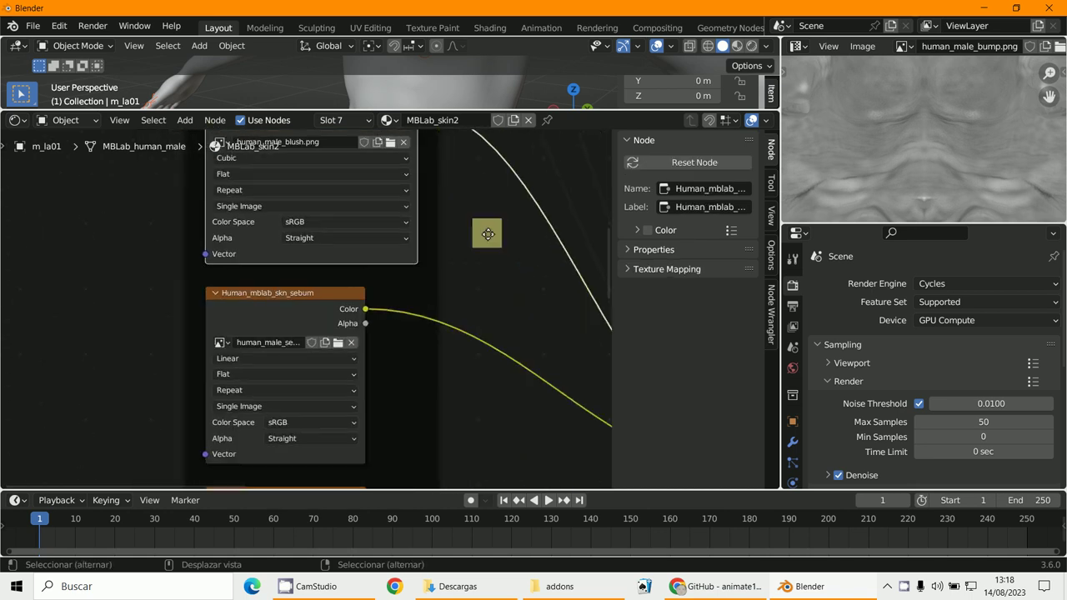
pyautogui.scroll(2, 376, 333)
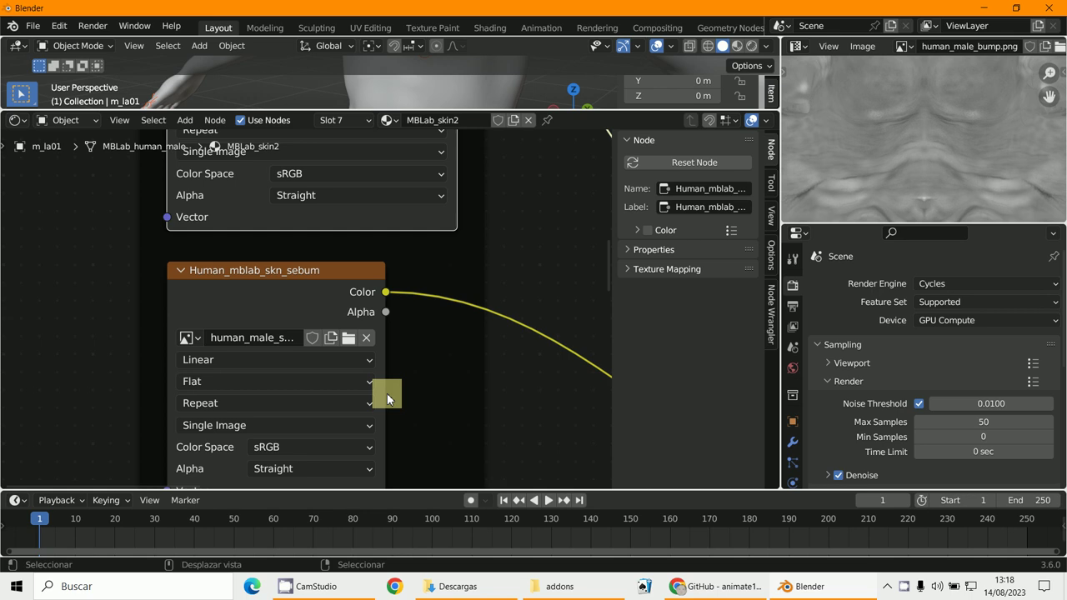
pyautogui.moveTo(385, 394); pyautogui.dragTo(553, 405)
pyautogui.scroll(-2, 525, 422)
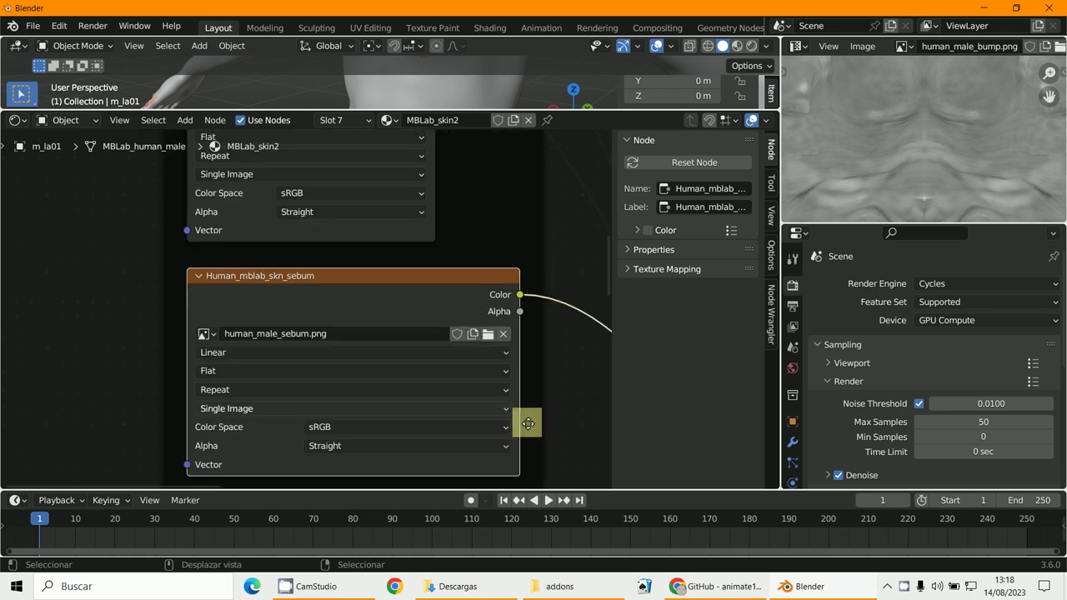
# Widen the Human_mblab_skn_lipmap texture node enough to read its full image name.
pyautogui.moveTo(525, 422); pyautogui.dragTo(528, 210, button='middle')
pyautogui.scroll(3, 467, 300)
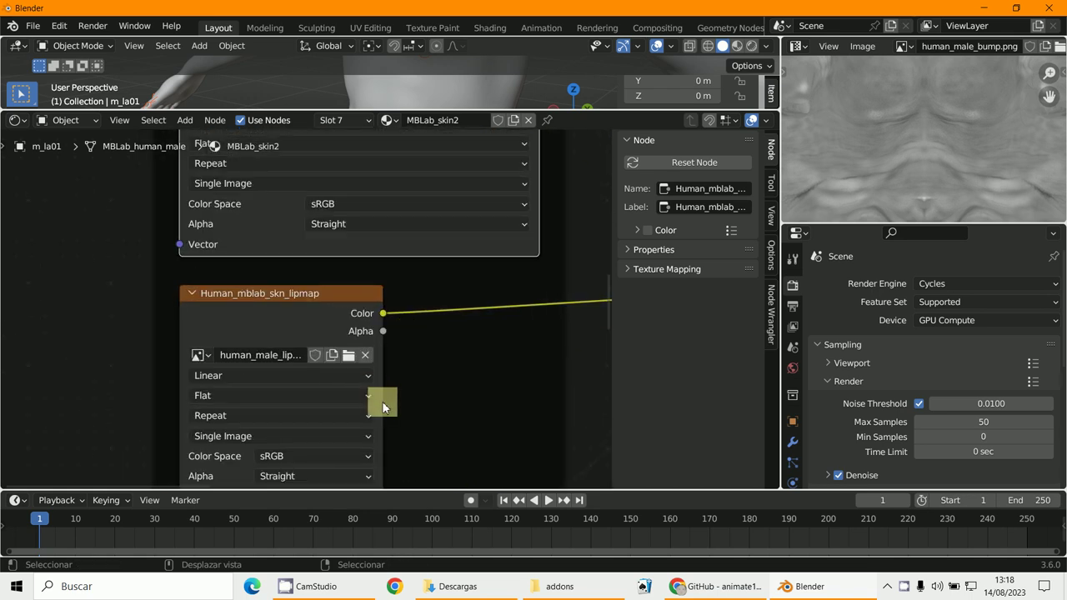
pyautogui.moveTo(383, 407); pyautogui.dragTo(524, 389)
# Widen the Human_mblab_skn_disp texture node below the lipmap node enough to read its full image name.
pyautogui.scroll(-2, 525, 388)
pyautogui.moveTo(515, 241); pyautogui.dragTo(515, 230, button='middle')
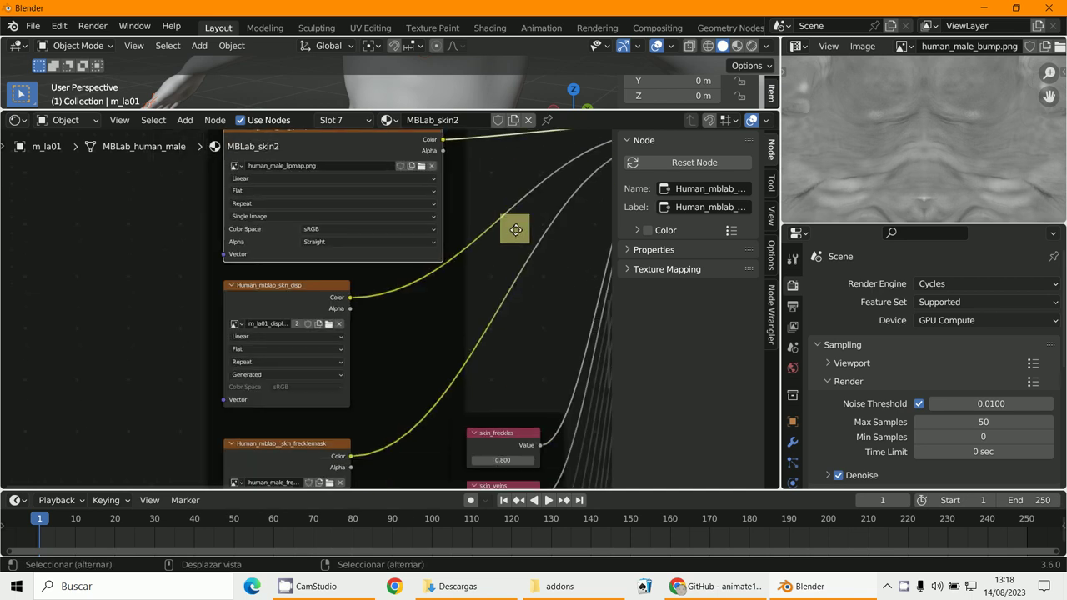
pyautogui.scroll(4, 491, 241)
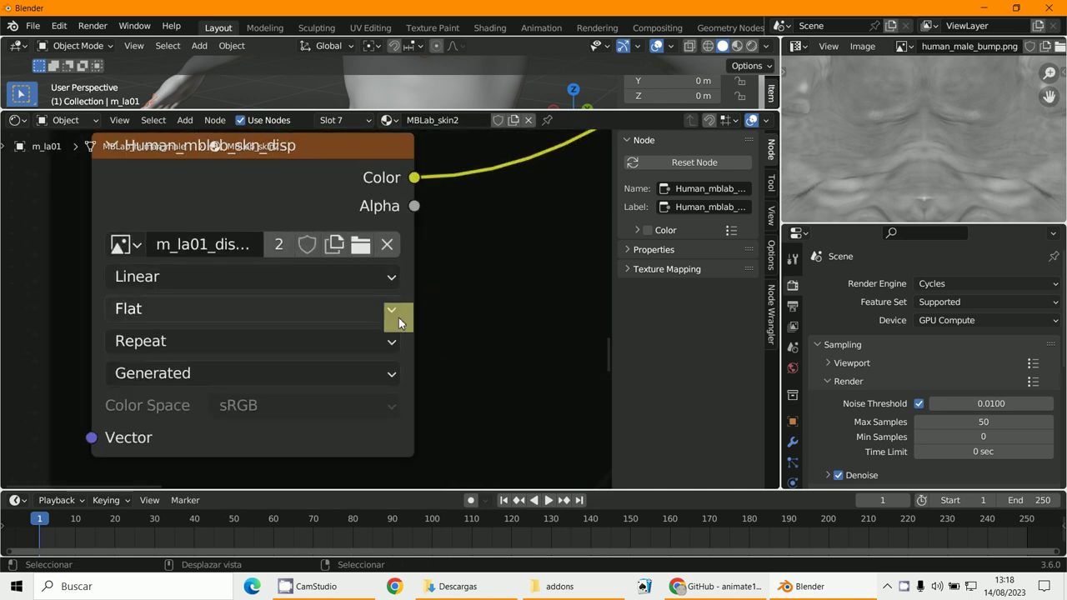
pyautogui.moveTo(411, 311); pyautogui.dragTo(547, 323)
# Examine the map inputs of the MBLab_Skin2 group node and its links to the Material Output nodes.
pyautogui.scroll(-5, 428, 323)
pyautogui.moveTo(508, 294); pyautogui.dragTo(339, 441, button='middle')
pyautogui.scroll(4, 362, 369)
pyautogui.scroll(-5, 437, 380)
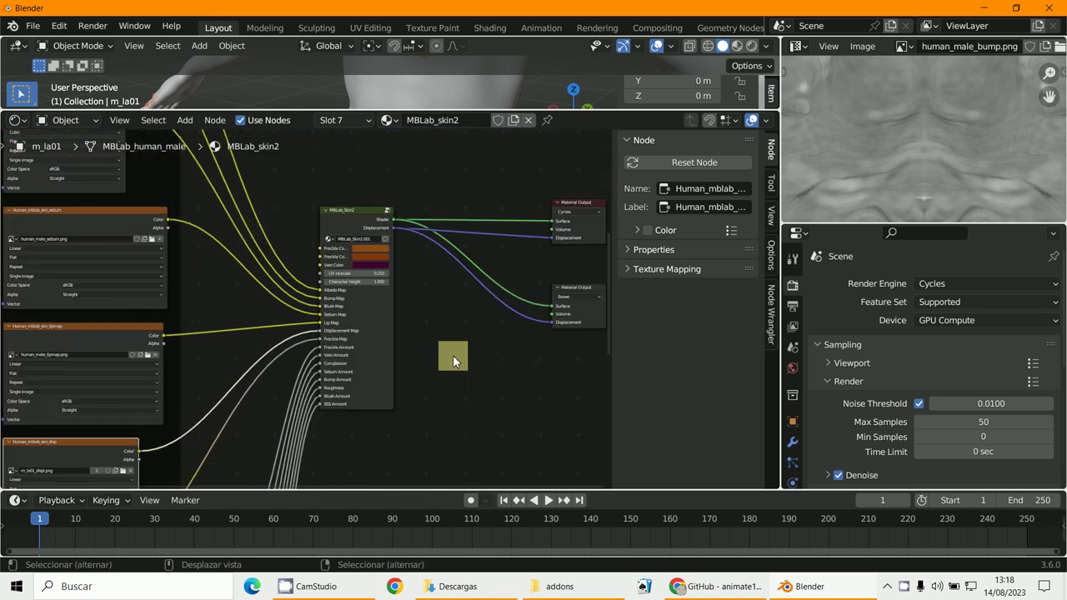
pyautogui.moveTo(453, 357)
pyautogui.mouseDown(button='middle')
pyautogui.moveTo(429, 405)
pyautogui.moveTo(450, 367)
pyautogui.mouseUp(button='middle')
pyautogui.scroll(4, 427, 406)
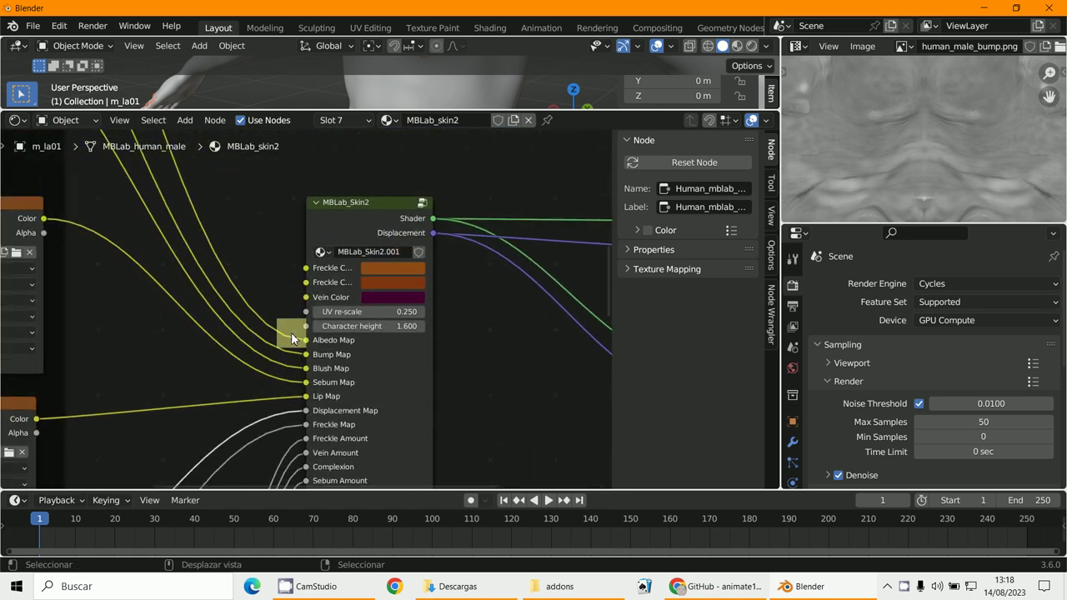
pyautogui.scroll(-4, 358, 367)
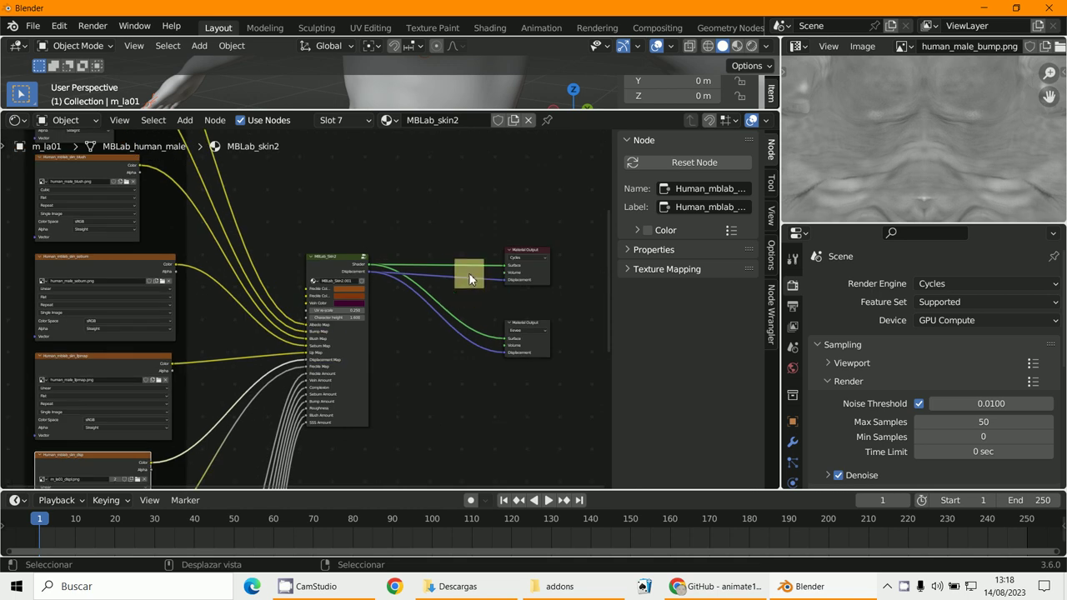
# Enlarge the image editor area downward and show more of the human_male_bump.png texture.
pyautogui.moveTo(984, 225); pyautogui.dragTo(983, 331)
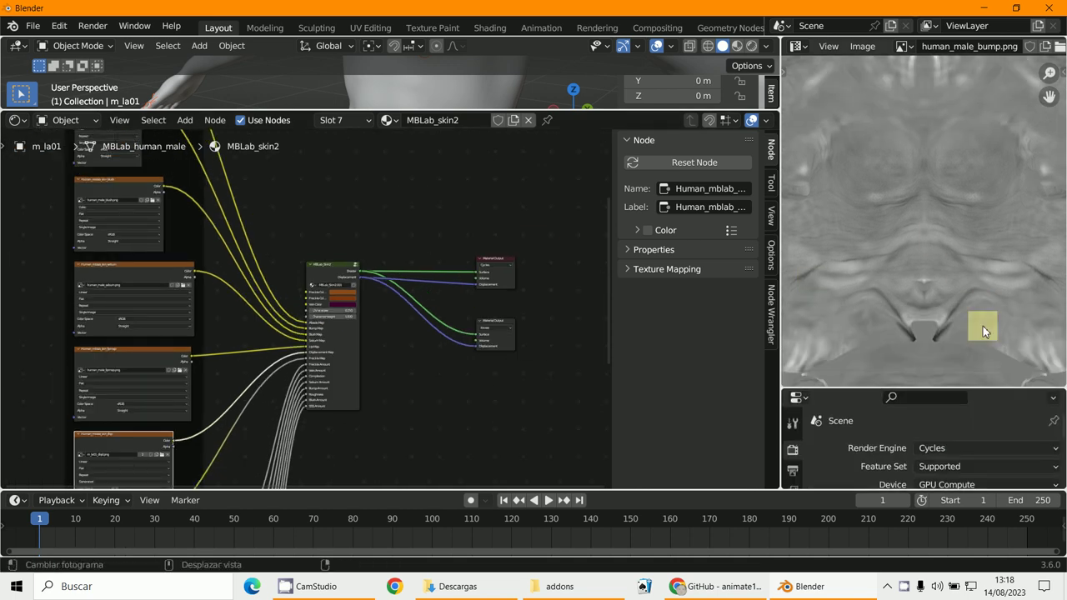
pyautogui.scroll(-3, 975, 301)
pyautogui.scroll(2, 968, 283)
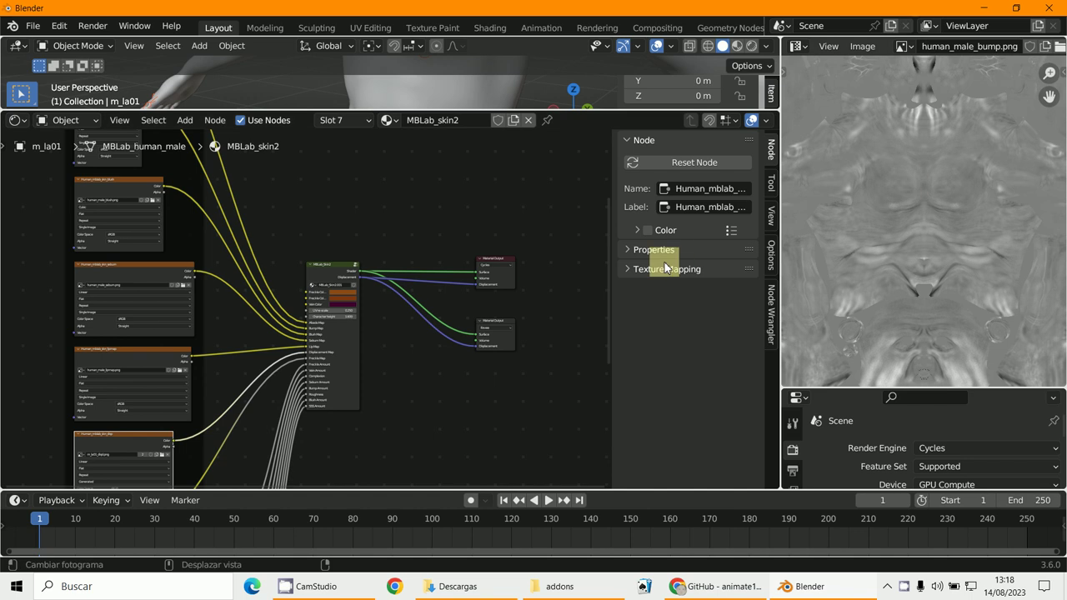
pyautogui.scroll(-1, 515, 249)
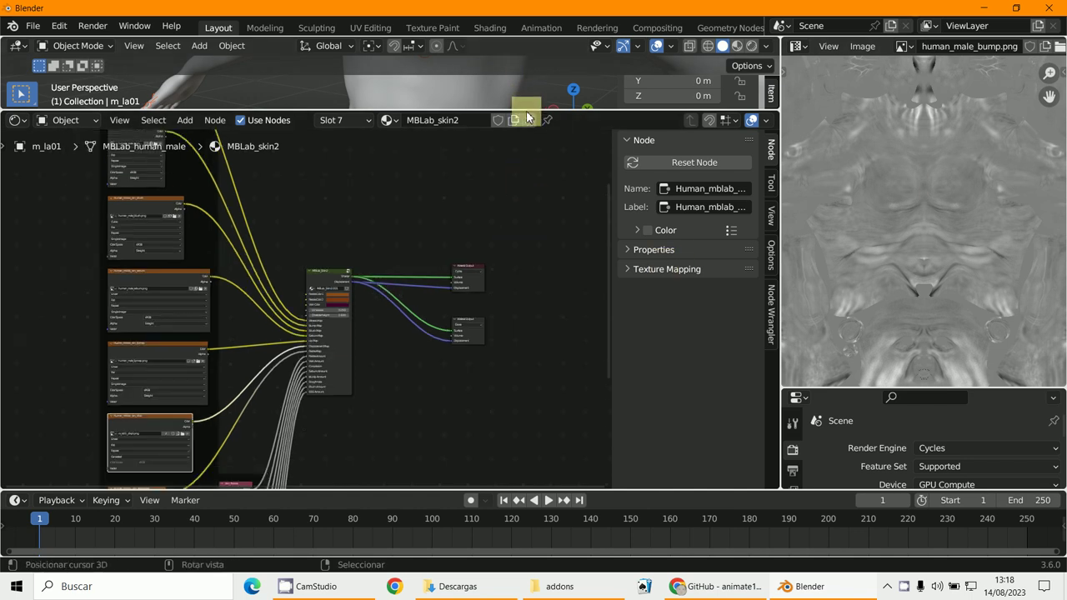
# Enlarge the 3D viewport over the Shader Editor, switch it to Rendered shading, and frame the full male character from the front.
pyautogui.moveTo(525, 108); pyautogui.dragTo(513, 390)
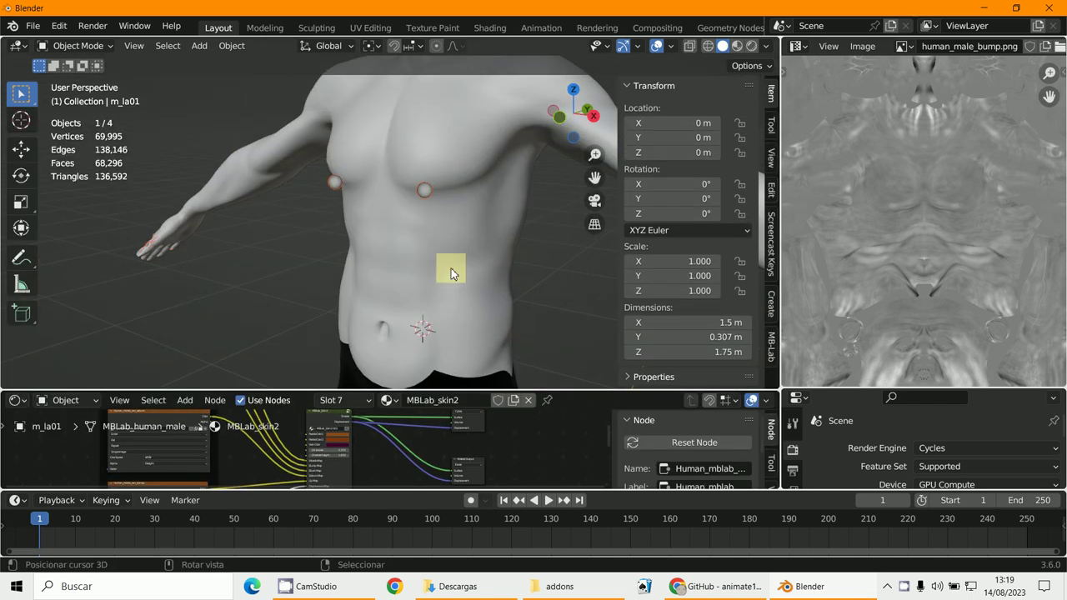
pyautogui.click(754, 50)
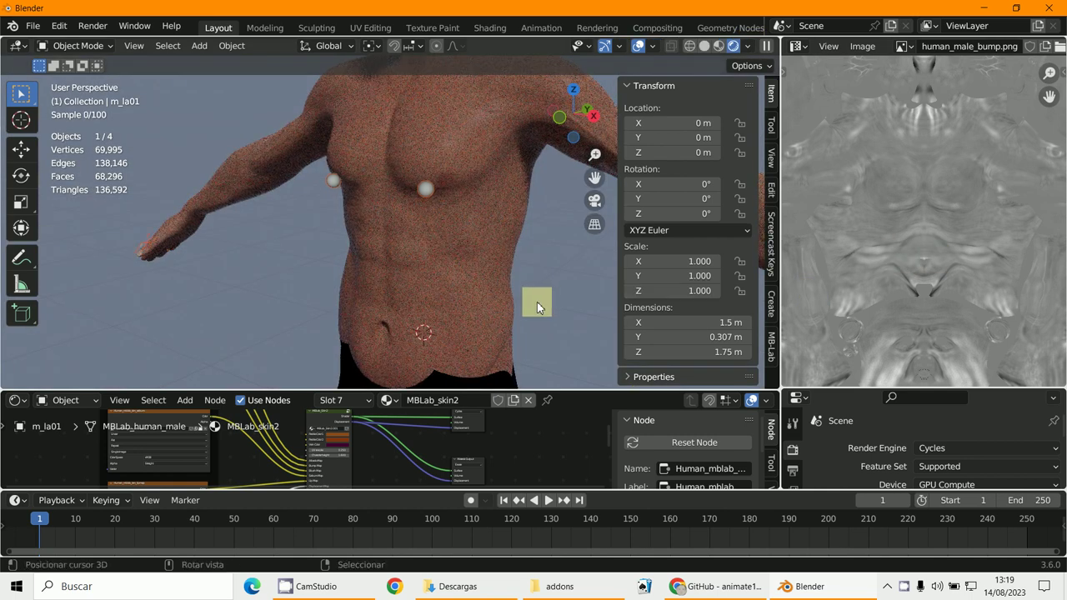
pyautogui.moveTo(537, 308); pyautogui.dragTo(515, 333, button='middle')
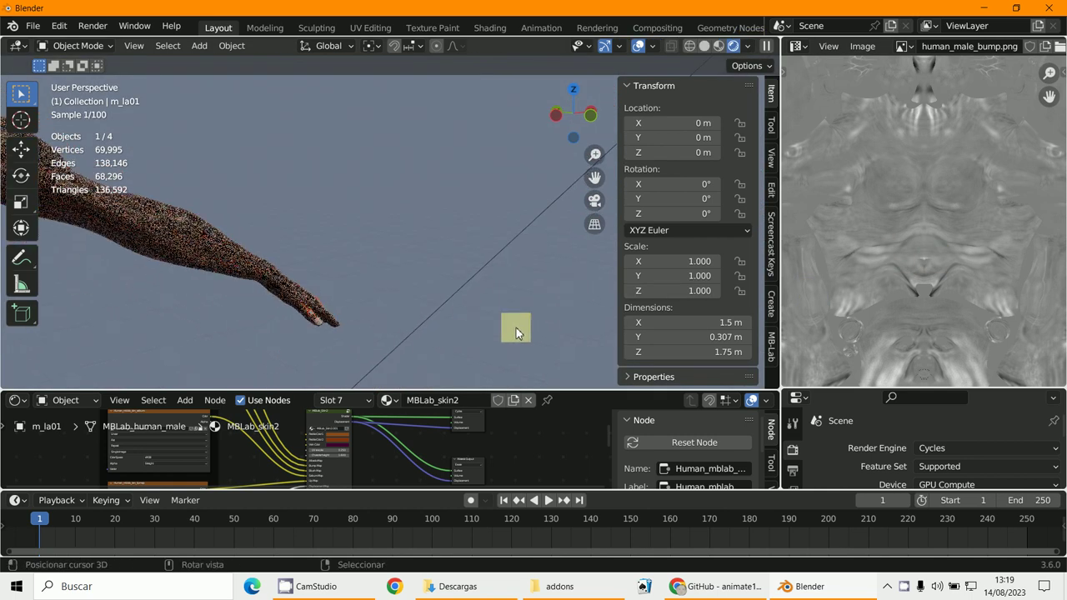
pyautogui.click(307, 593)
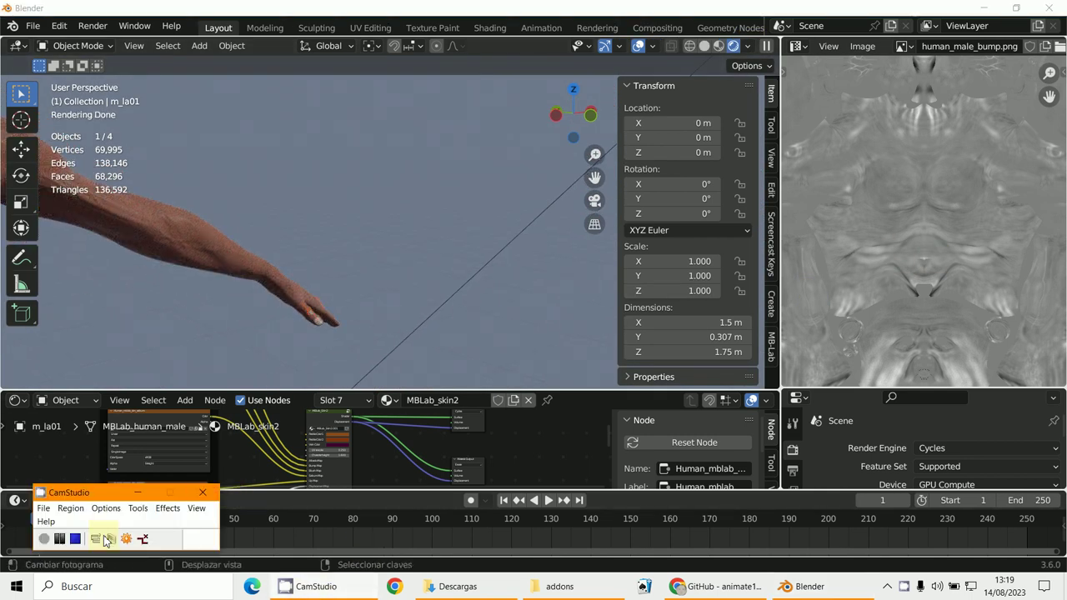
pyautogui.moveTo(342, 358); pyautogui.dragTo(294, 335, button='middle')
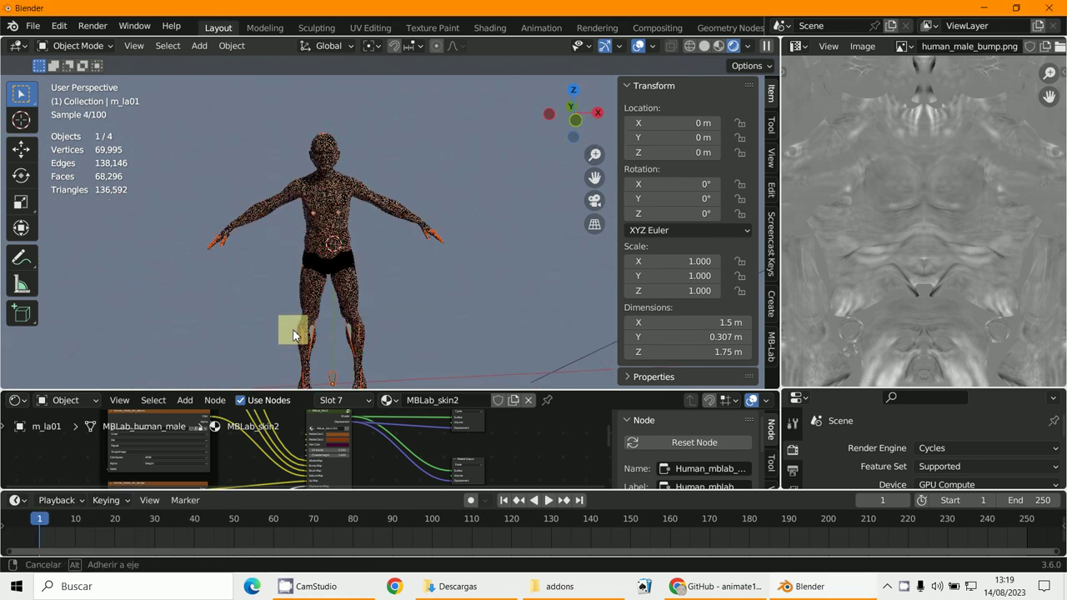
pyautogui.click(301, 590)
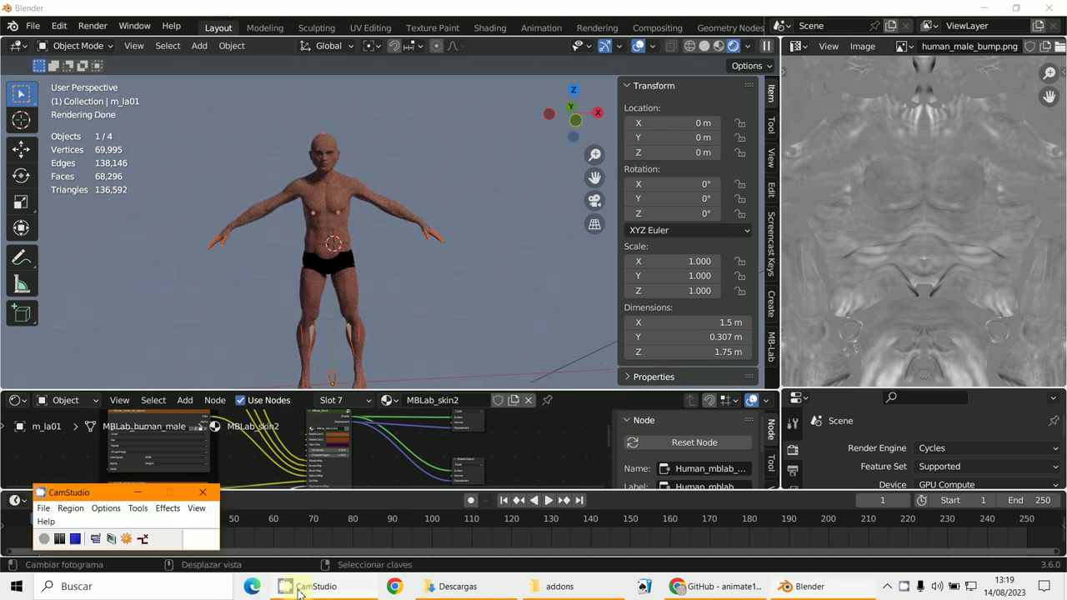